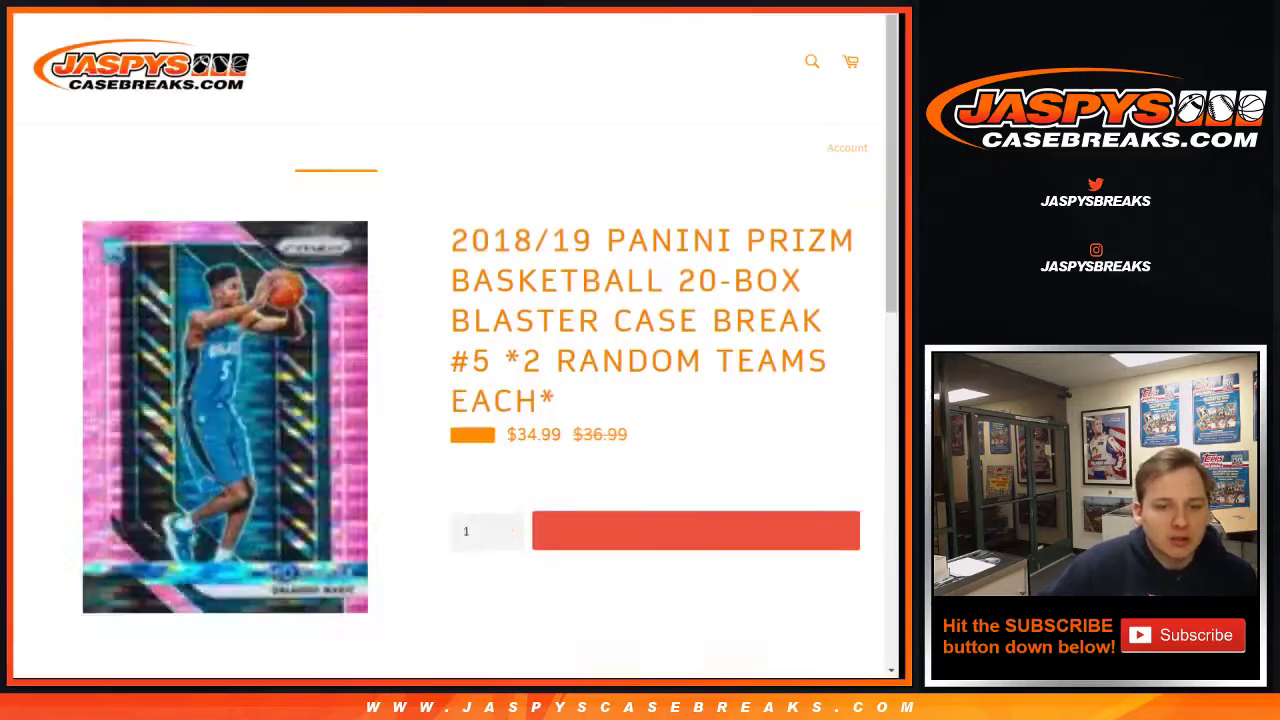
# - Switch to the RANDOM.ORG Dice Roller and roll two virtual dice
pyautogui.hotkey('ctrl', 'Tab')
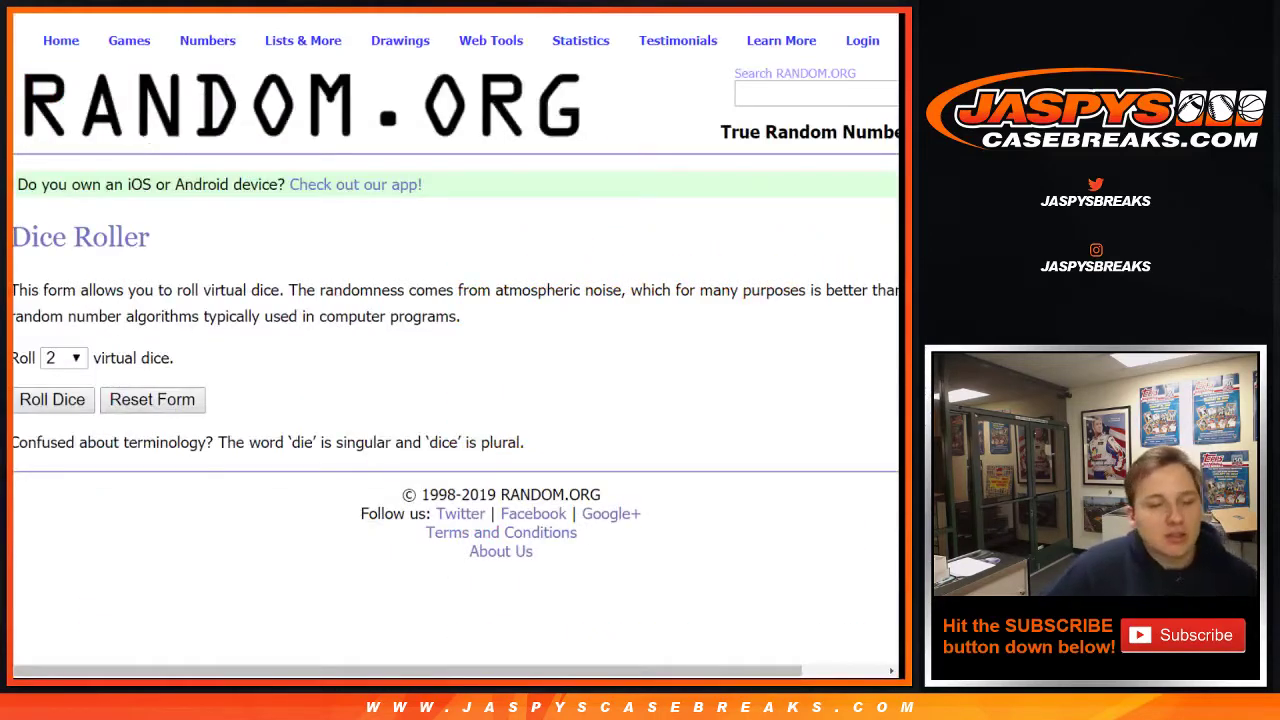
pyautogui.click(53, 400)
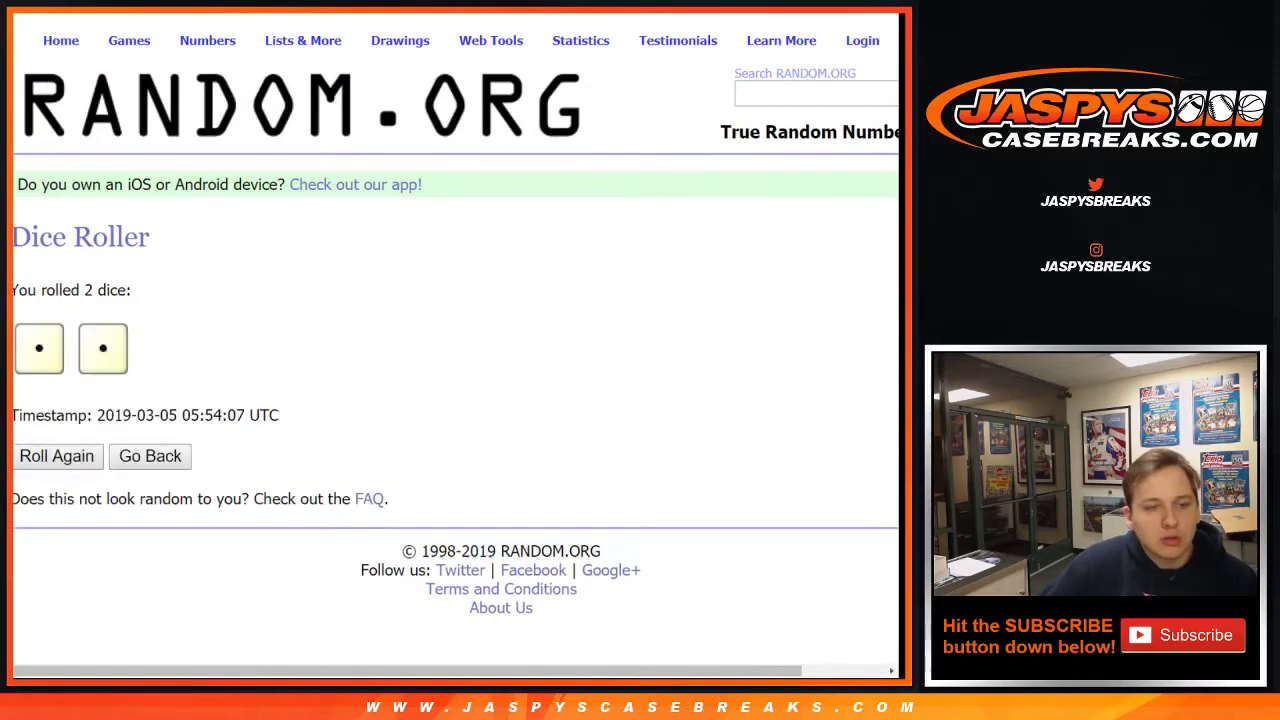
# - Randomize the list of participant names twice in the RANDOM.ORG List Randomizer
pyautogui.hotkey('ctrl', 'Tab')
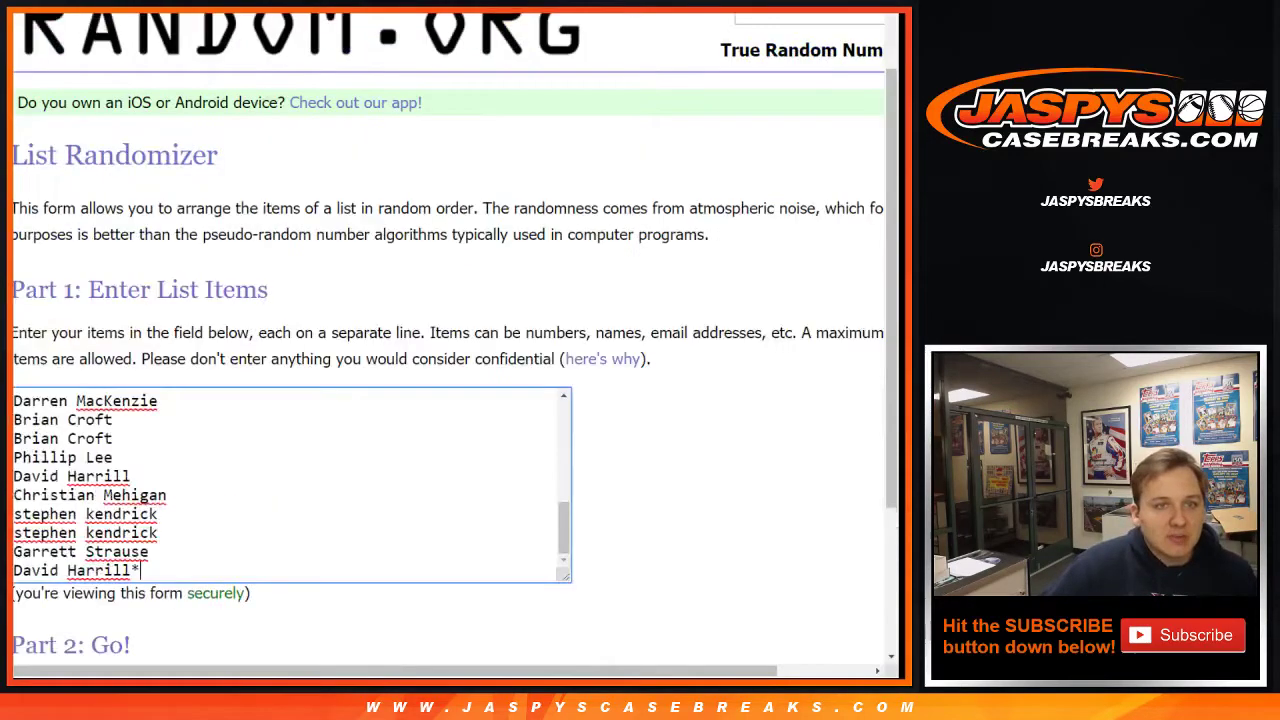
pyautogui.hotkey('ctrl', 'Tab')
pyautogui.hotkey('ctrl', 'shift', 'Tab')
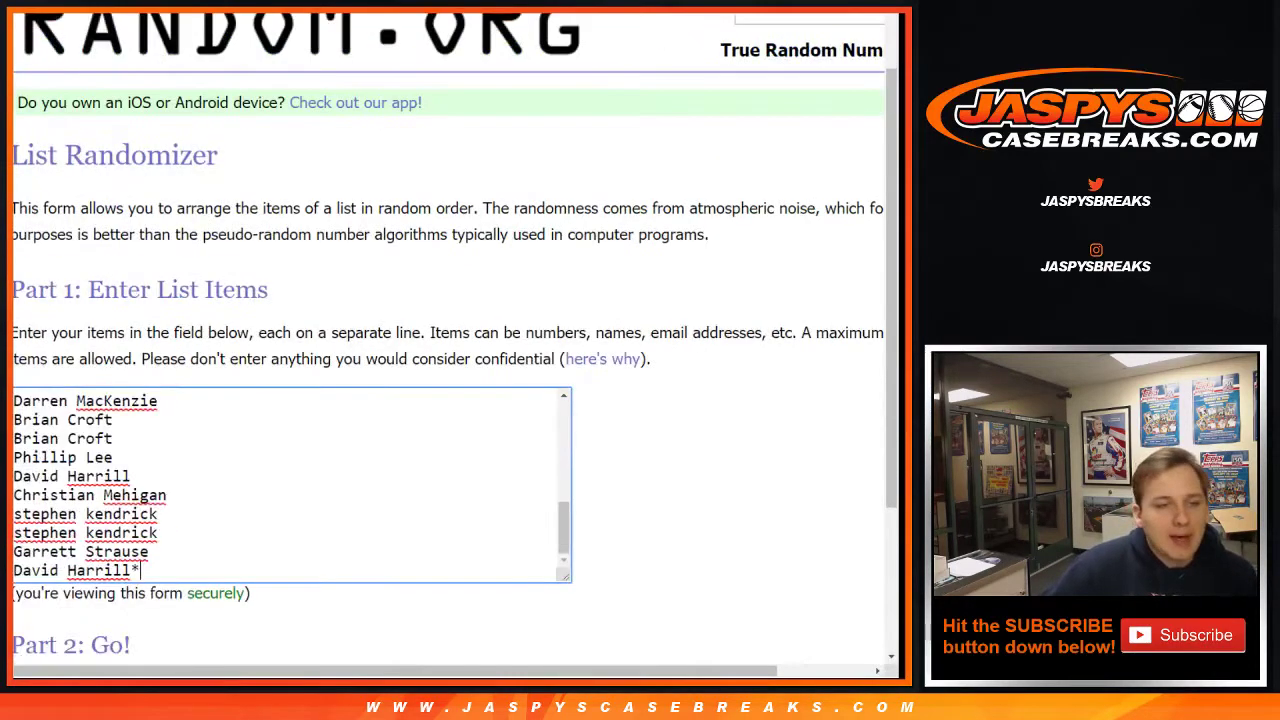
pyautogui.scroll(-3, 448, 345)
pyautogui.click(61, 514)
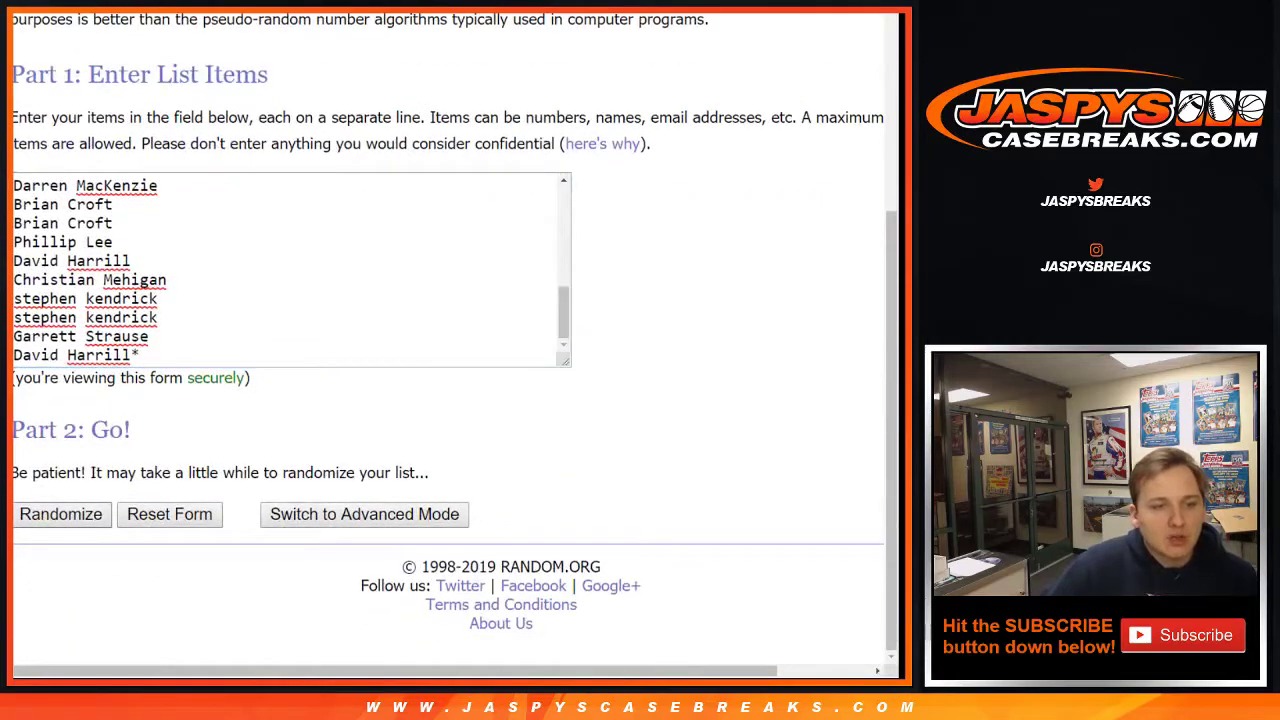
pyautogui.press('Return')
pyautogui.scroll(-6, 450, 350)
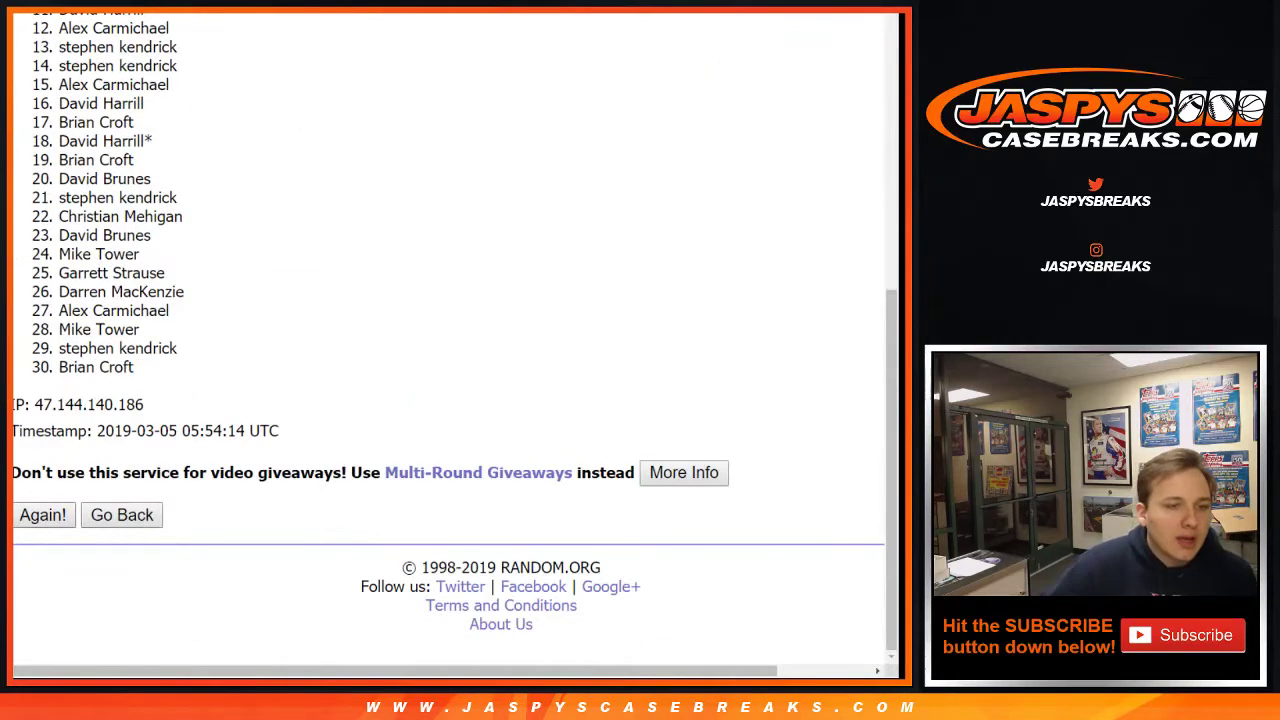
pyautogui.click(43, 515)
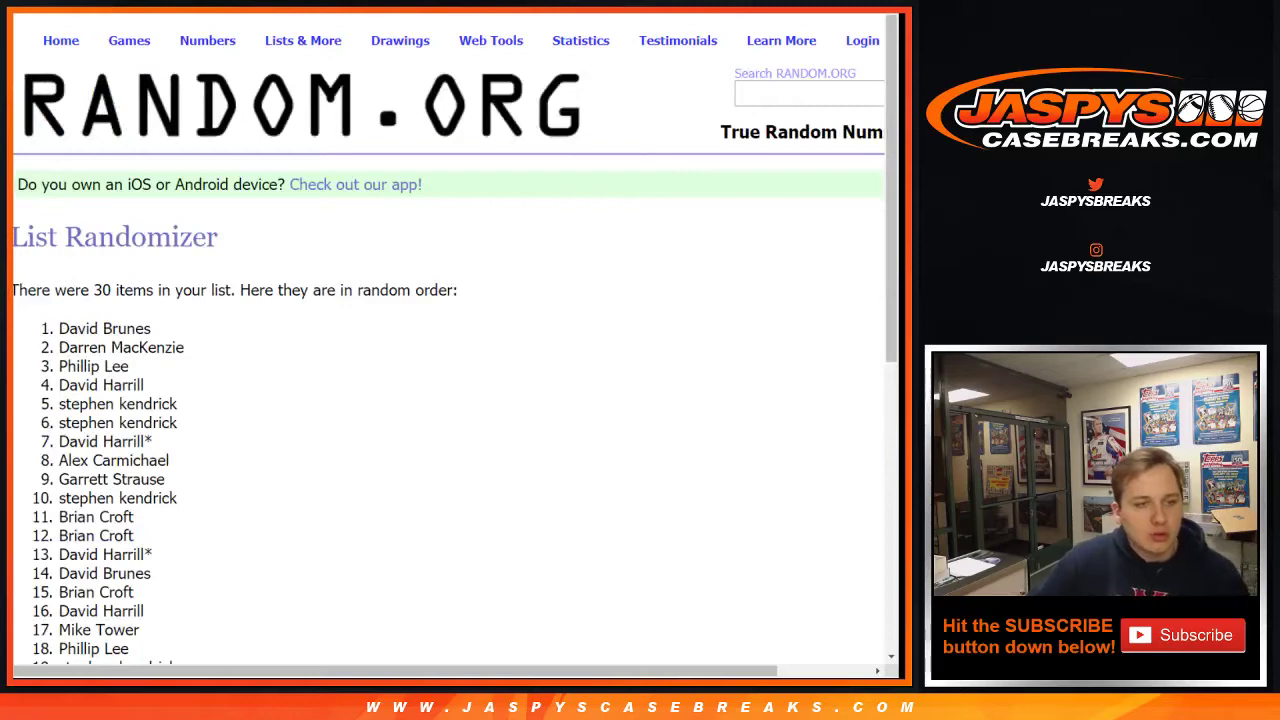
# - Copy all the randomized participant names into column A of the Google Sheets break spreadsheet, starting at A1, with font size 12
pyautogui.moveTo(58, 328); pyautogui.dragTo(58, 246)
pyautogui.hotkey('ctrl', 'c')
pyautogui.scroll(3, 58, 484)
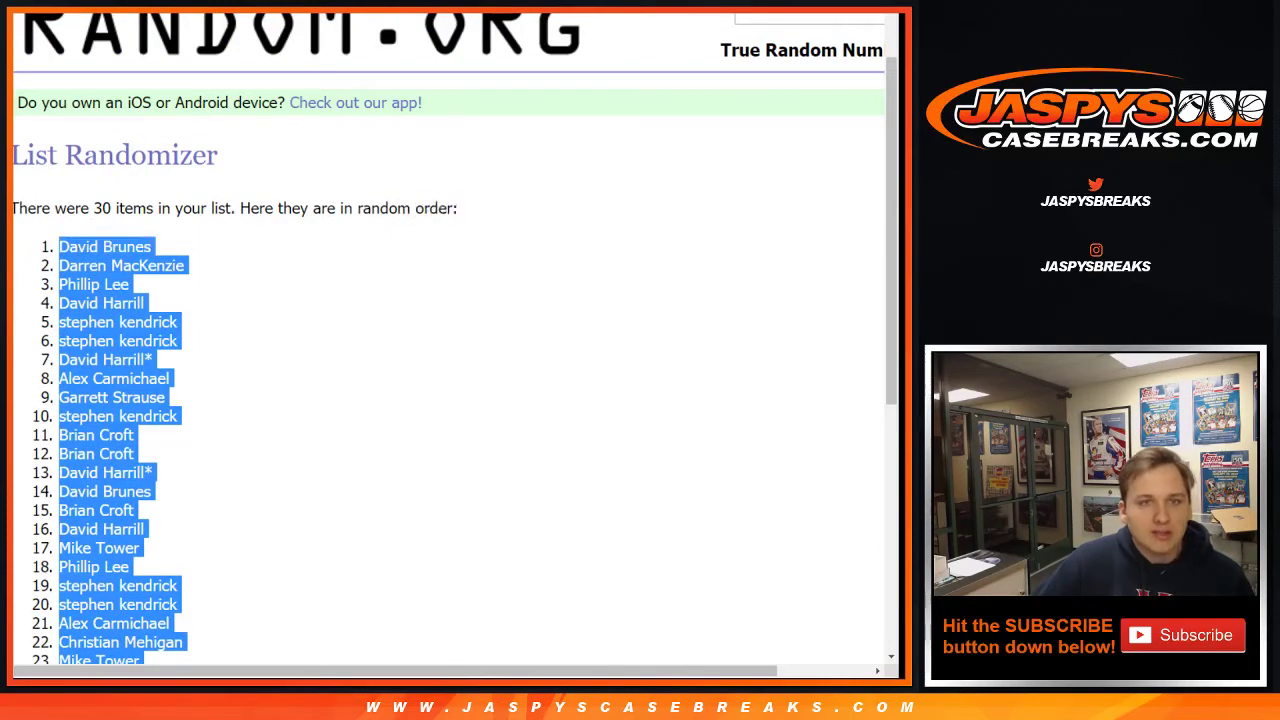
pyautogui.hotkey('ctrl', 'Tab')
pyautogui.hotkey('ctrl', 'v')
pyautogui.click(430, 69)
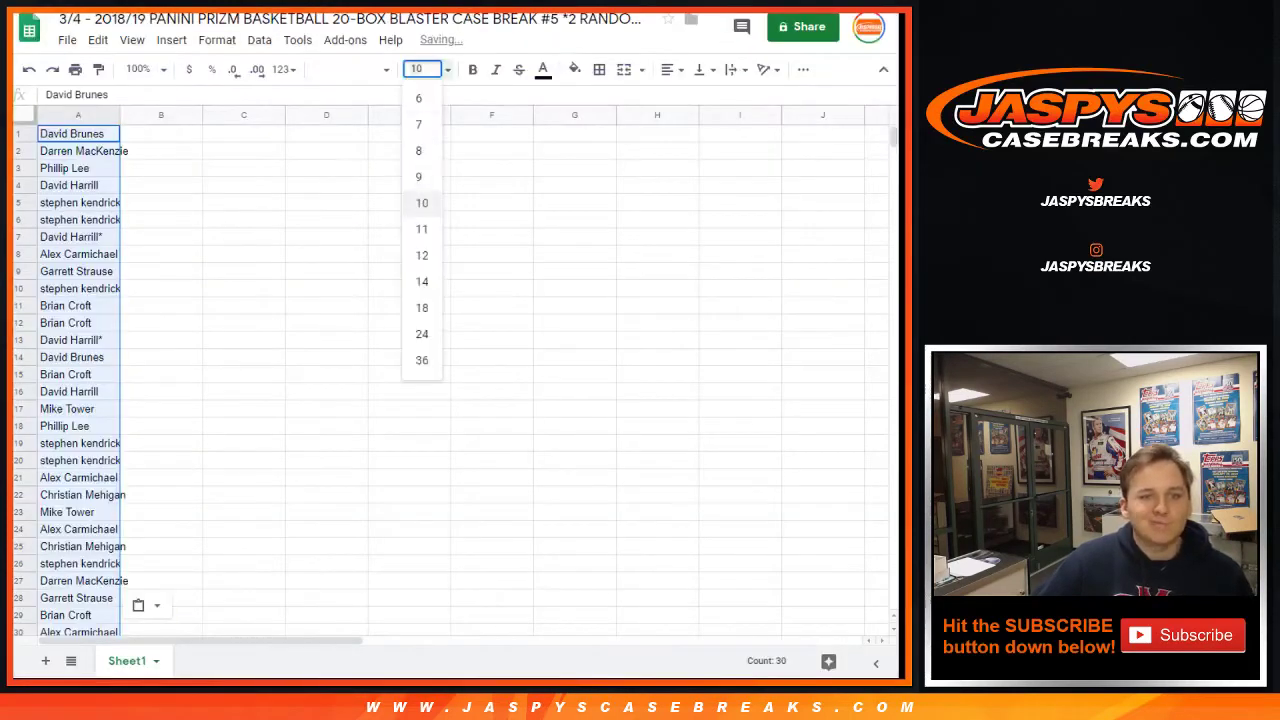
pyautogui.click(422, 255)
# - Set the spreadsheet zoom to 80% and fit column A's width to the participant names
pyautogui.click(138, 69)
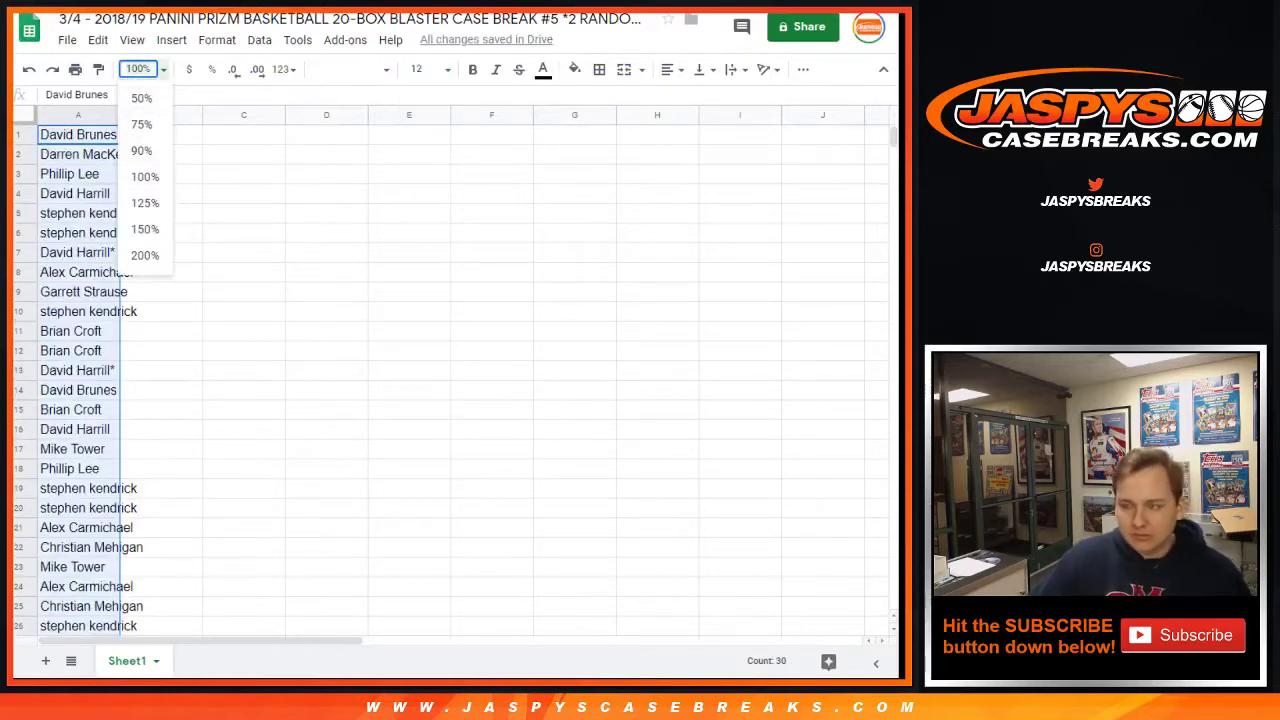
pyautogui.write('80')
pyautogui.press('Return')
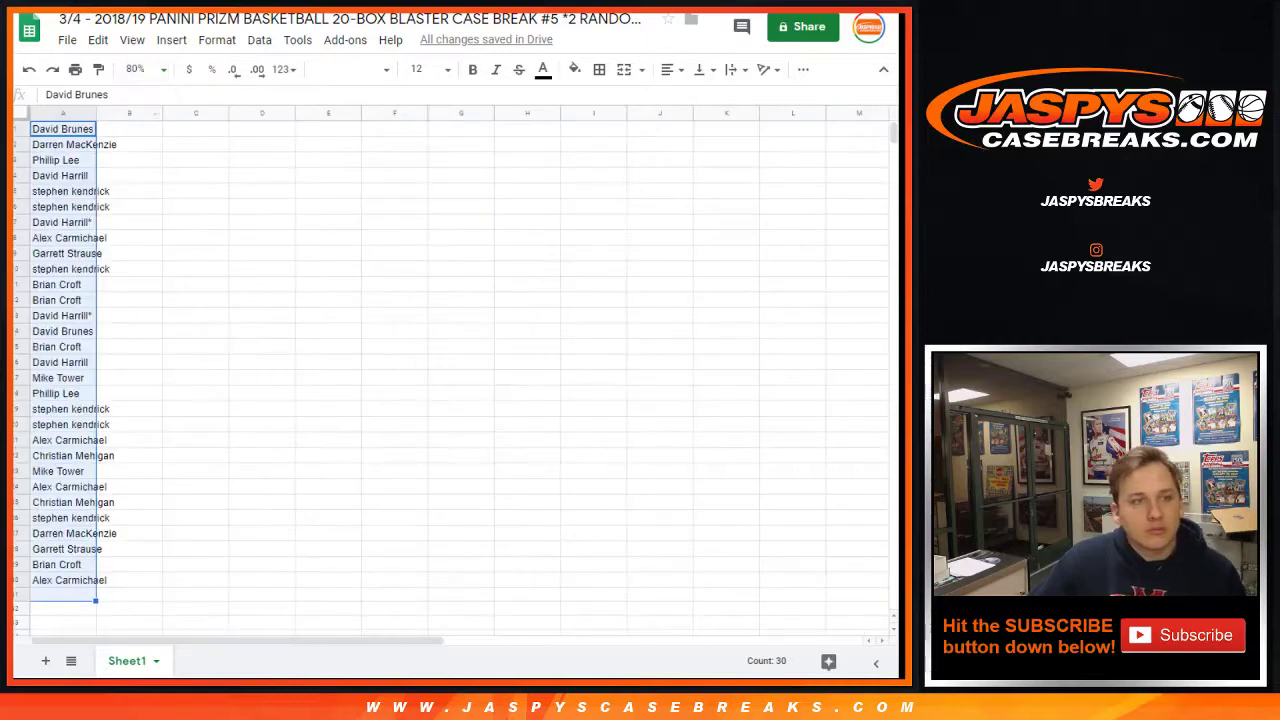
pyautogui.doubleClick(95, 113)
# - Switch to the RANDOM.ORG list of NBA teams and randomize it twice
pyautogui.hotkey('ctrl', 'Tab')
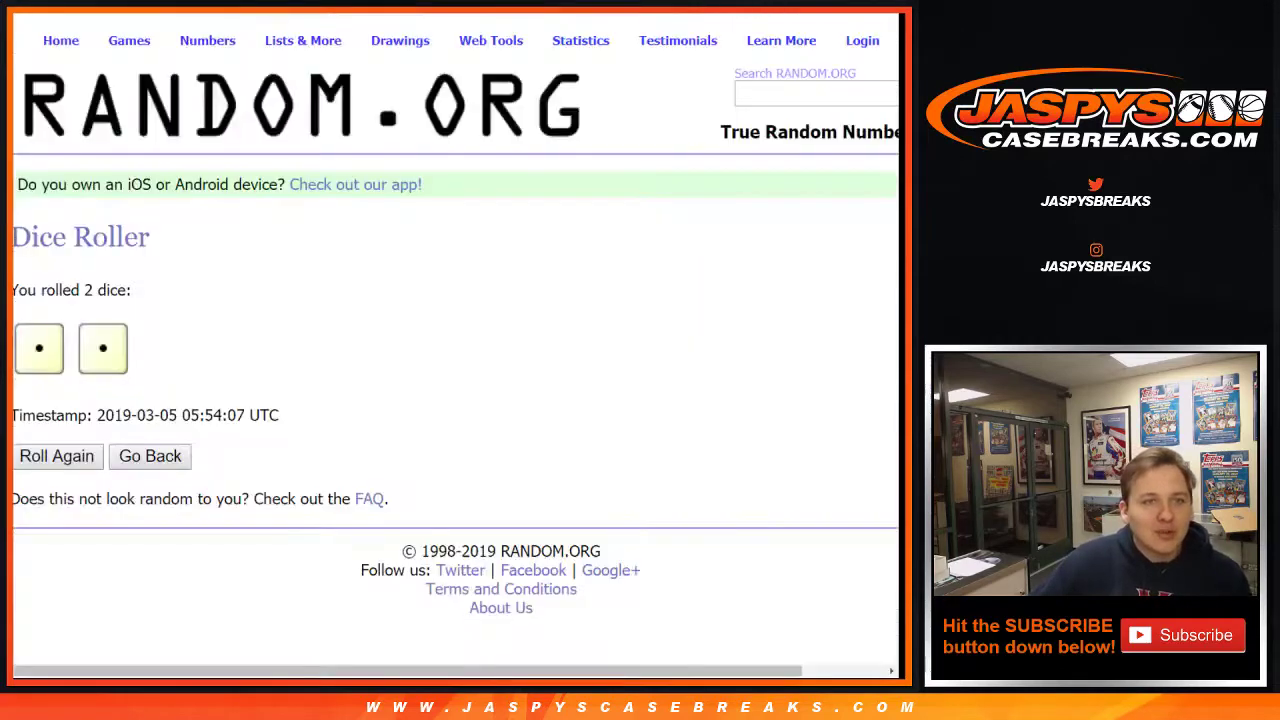
pyautogui.hotkey('ctrl', 'Tab')
pyautogui.scroll(-3, 450, 340)
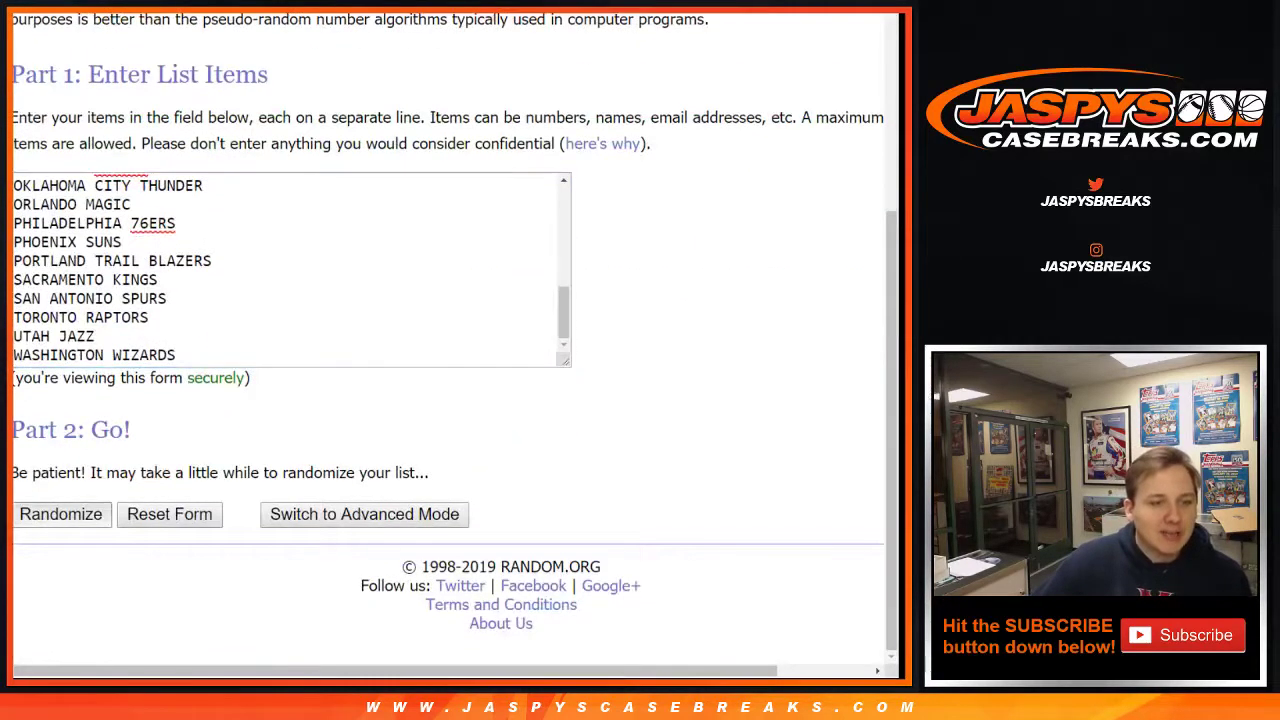
pyautogui.click(61, 514)
pyautogui.scroll(-5, 61, 514)
pyautogui.click(46, 515)
# - Copy all the randomized team names into column B of the Google Sheets spreadsheet, starting at B1 beside the participants
pyautogui.moveTo(58, 328); pyautogui.dragTo(195, 547)
pyautogui.hotkey('ctrl', 'c')
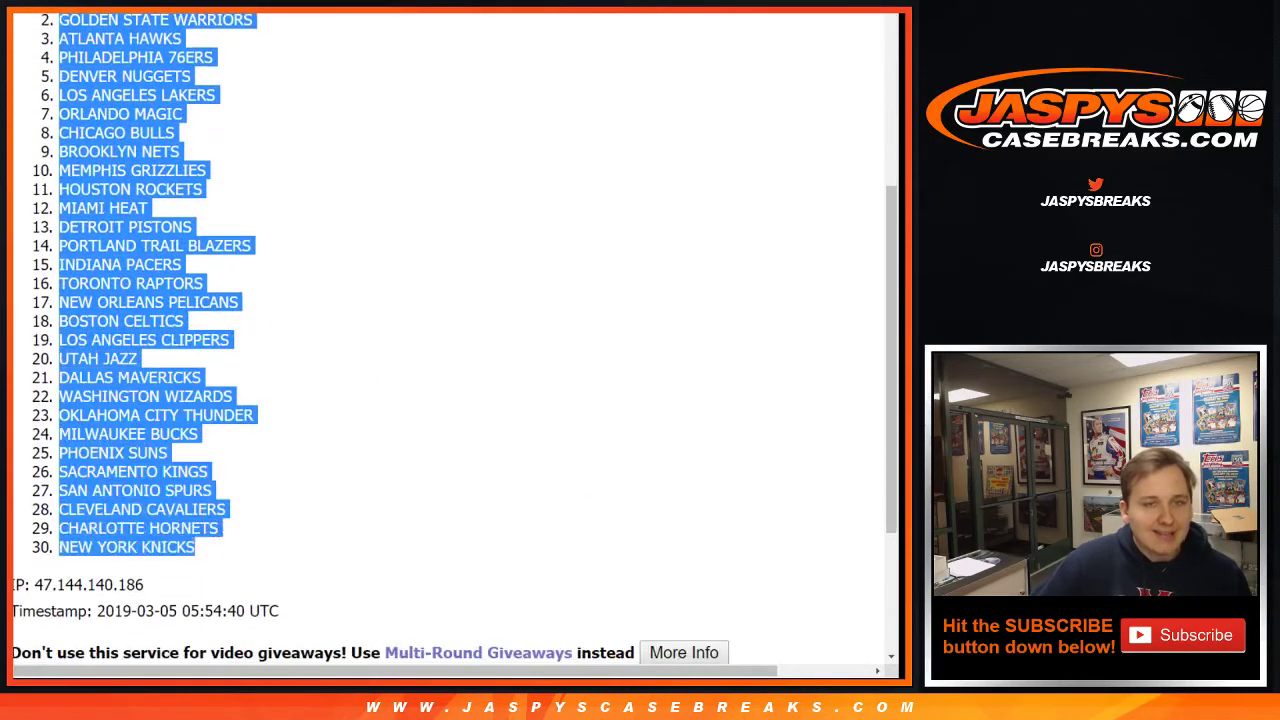
pyautogui.hotkey('ctrl', 'Tab')
pyautogui.click(153, 129)
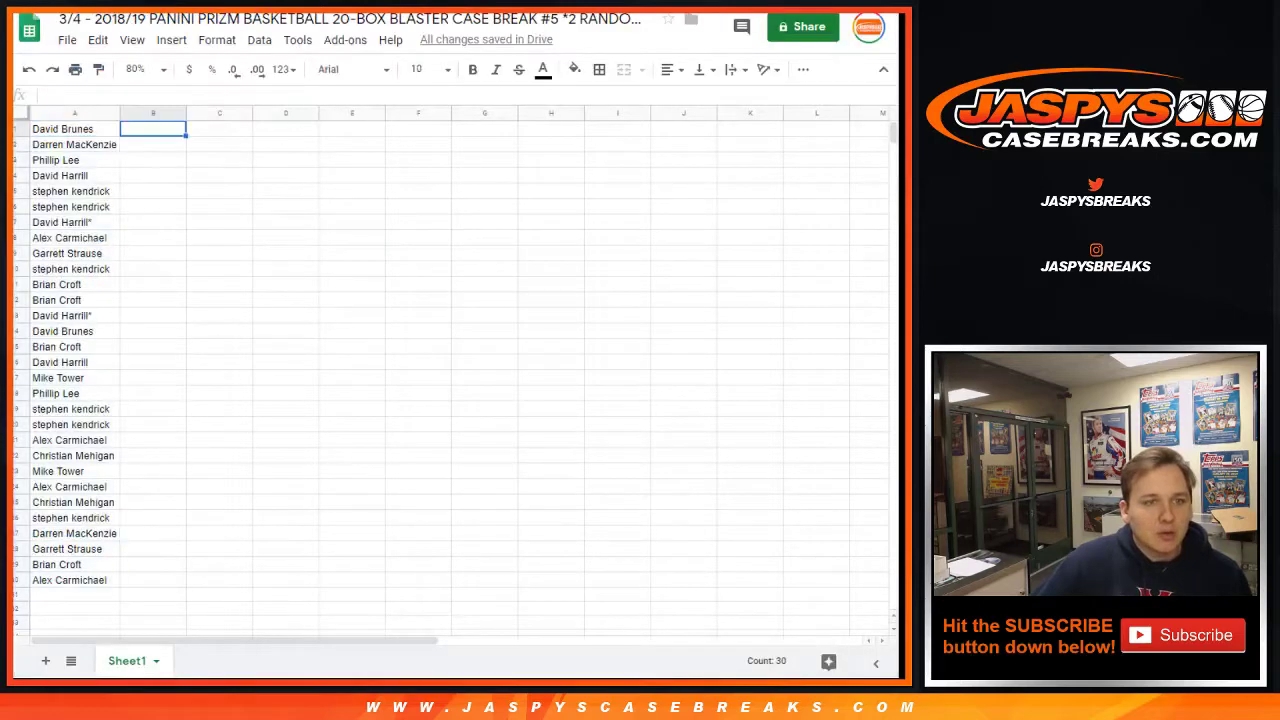
pyautogui.hotkey('ctrl', 'v')
# - Set the team names in column B to font size 12 and fit the column's width to them
pyautogui.click(430, 69)
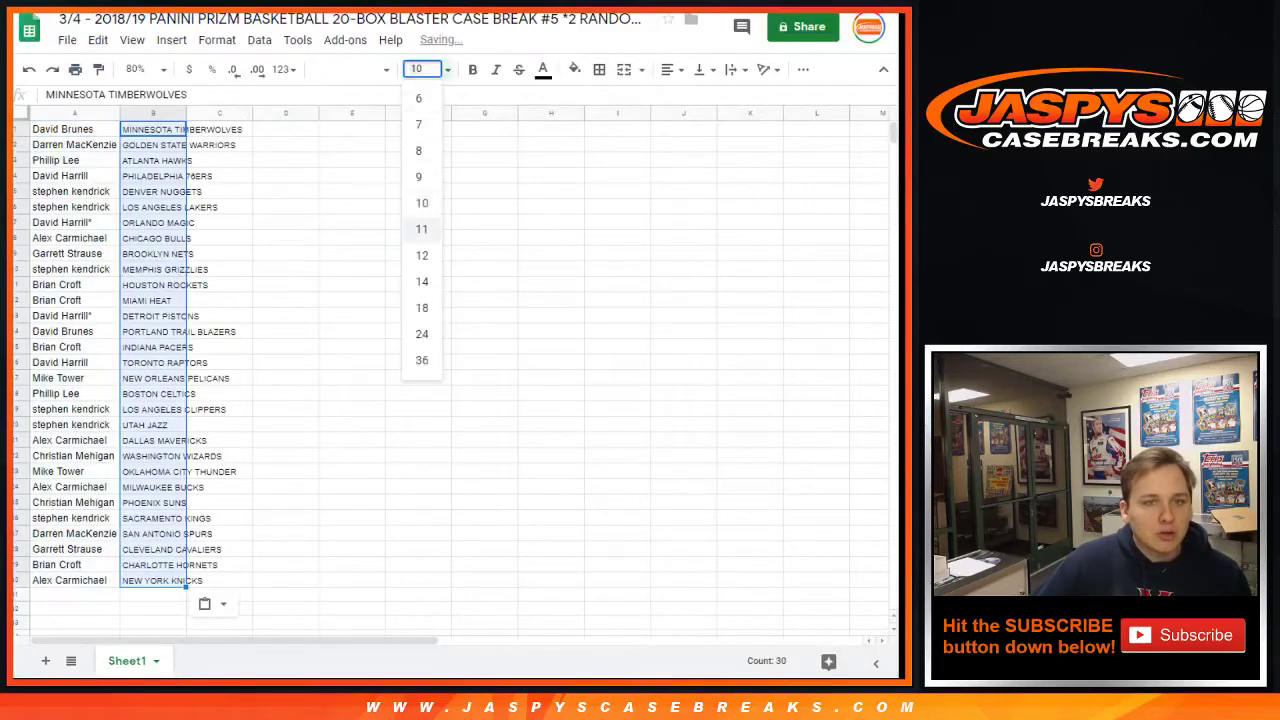
pyautogui.click(421, 257)
pyautogui.doubleClick(187, 113)
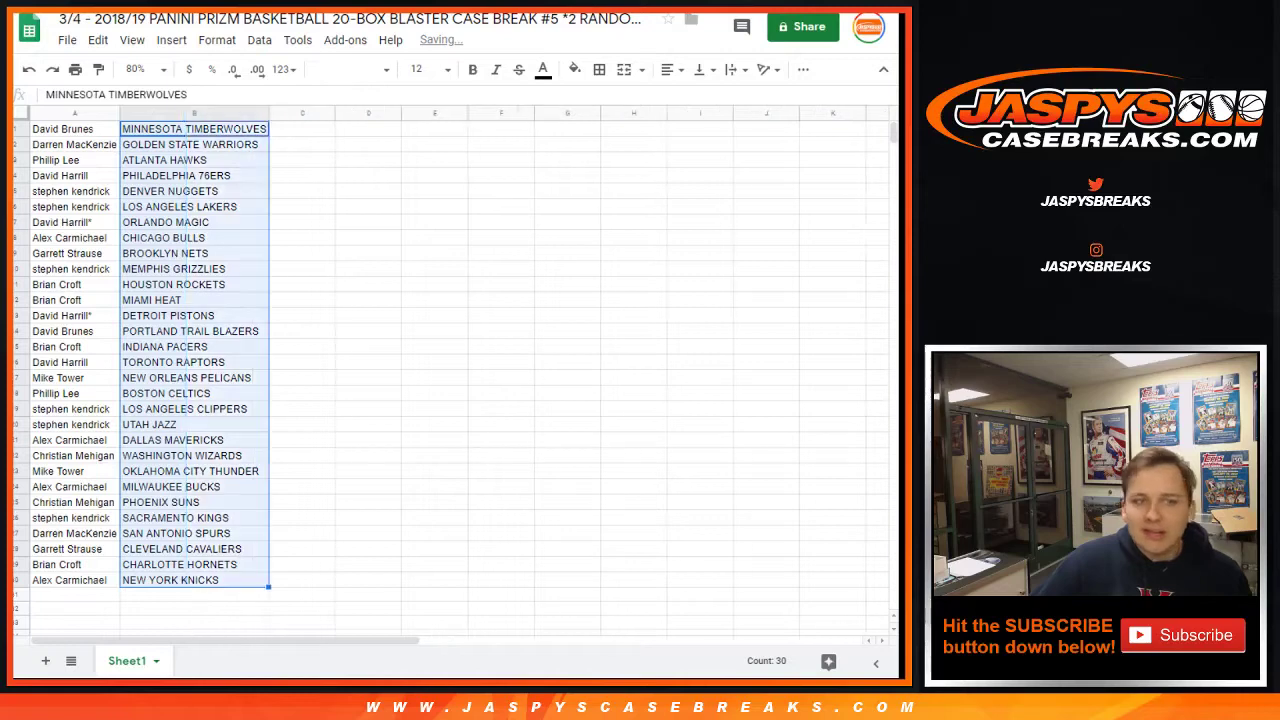
# - Review each participant's assigned team one by one, from the Minnesota Timberwolves in row 1 to the New York Knicks in row 30
pyautogui.click(190, 129)
pyautogui.press('Down')
pyautogui.press('Down')
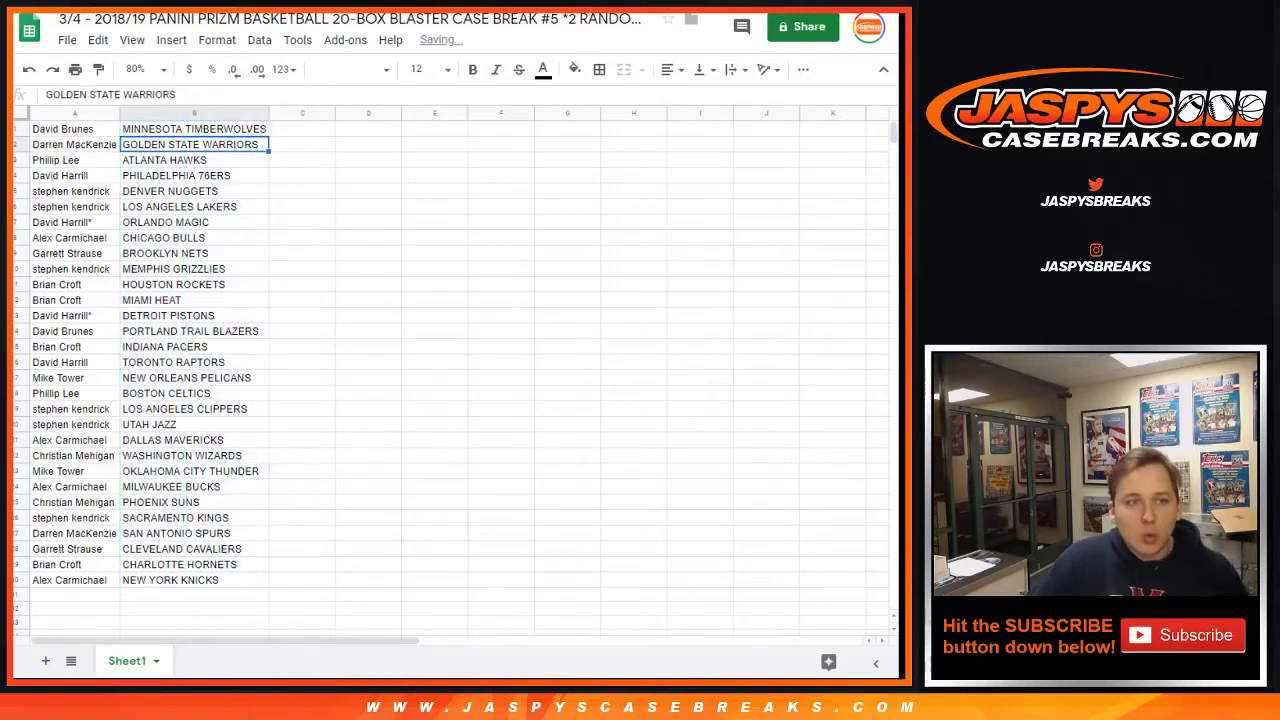
pyautogui.press('Down')
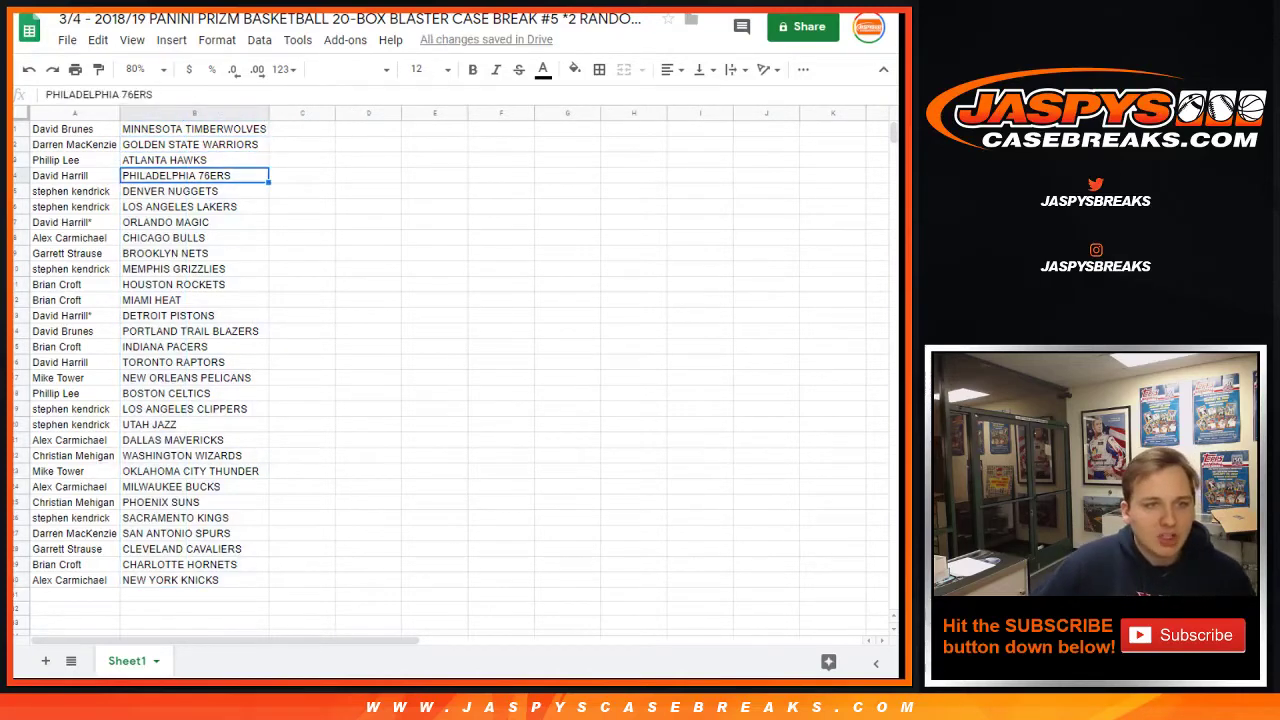
pyautogui.press('Down')
pyautogui.press('Down')
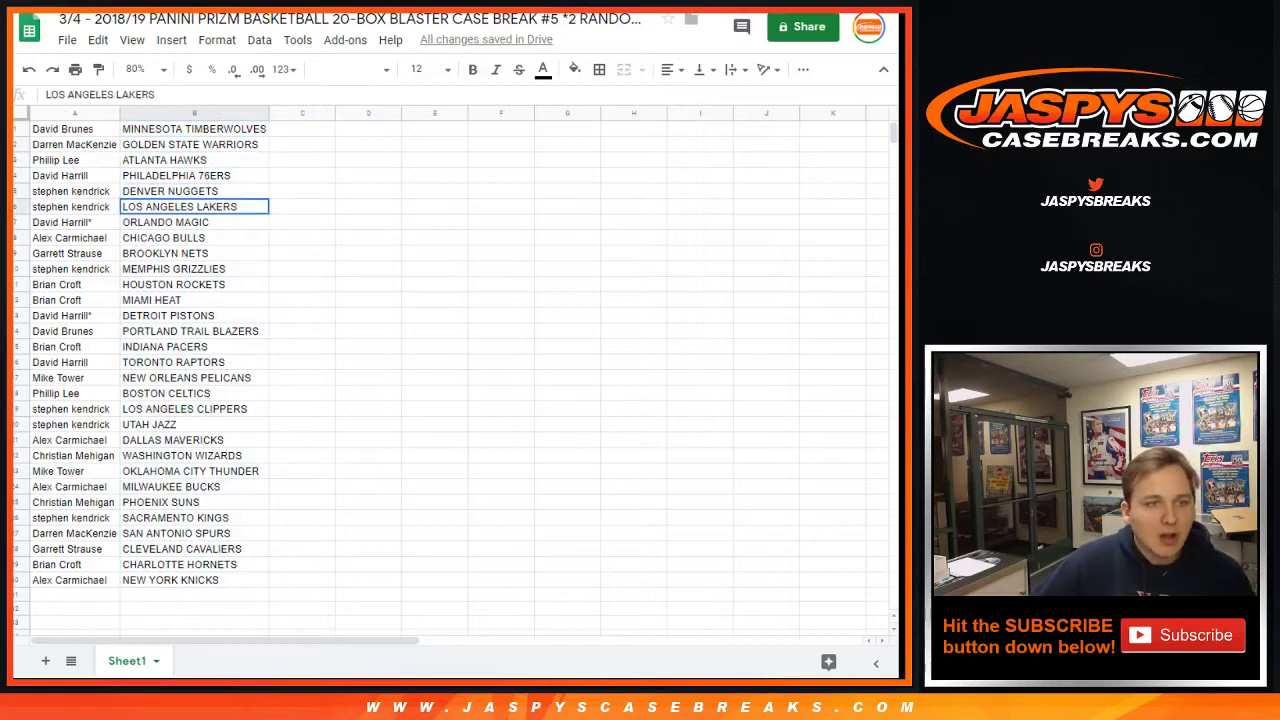
pyautogui.press('Down')
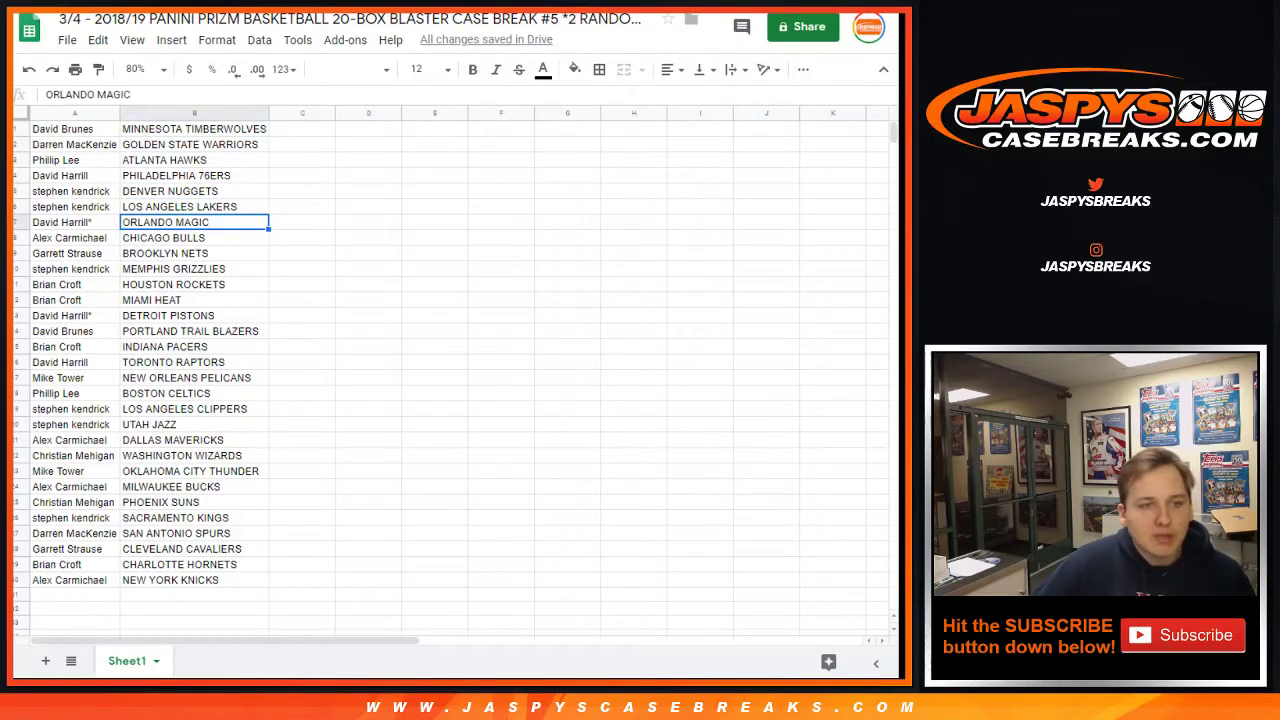
pyautogui.click(17, 222)
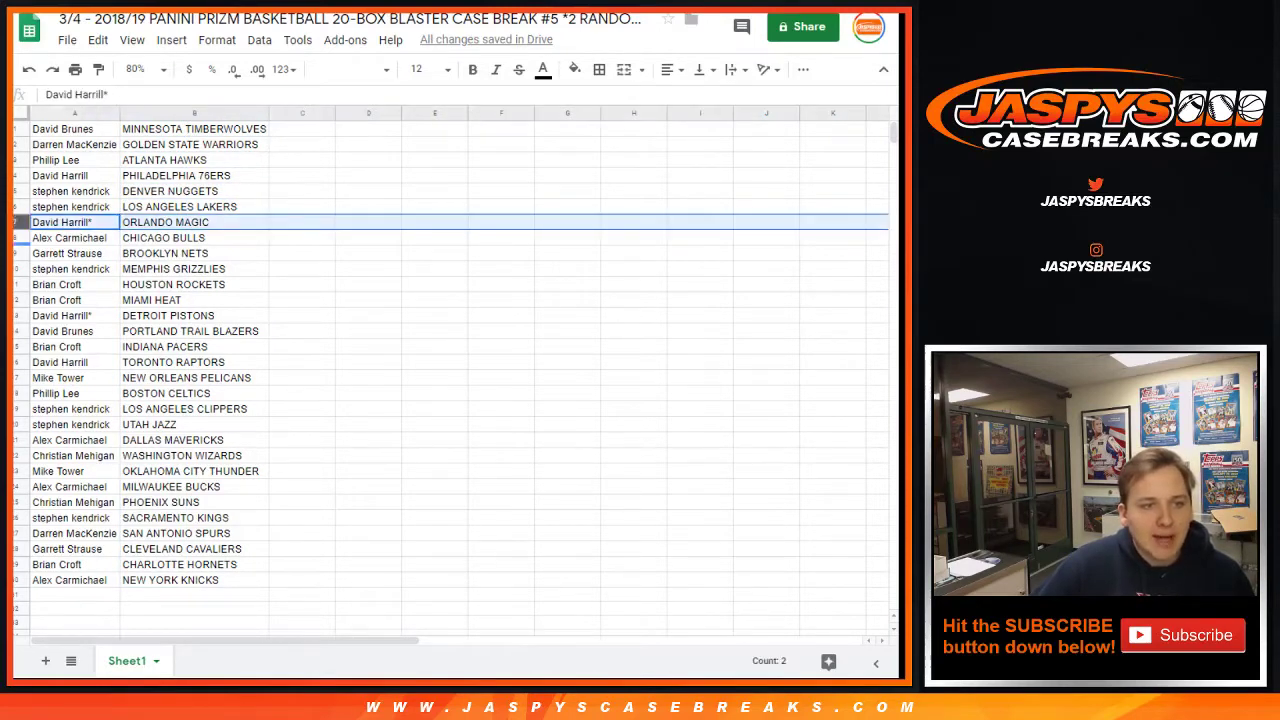
pyautogui.click(17, 238)
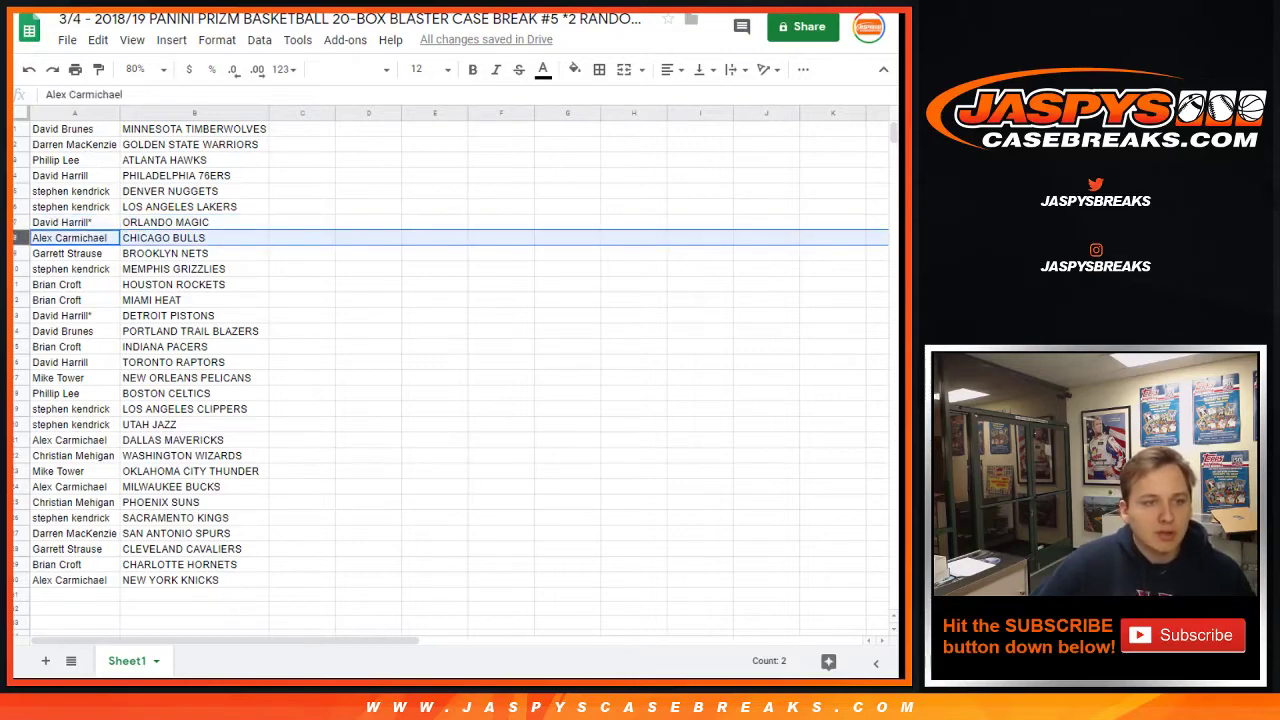
pyautogui.click(17, 254)
pyautogui.click(17, 269)
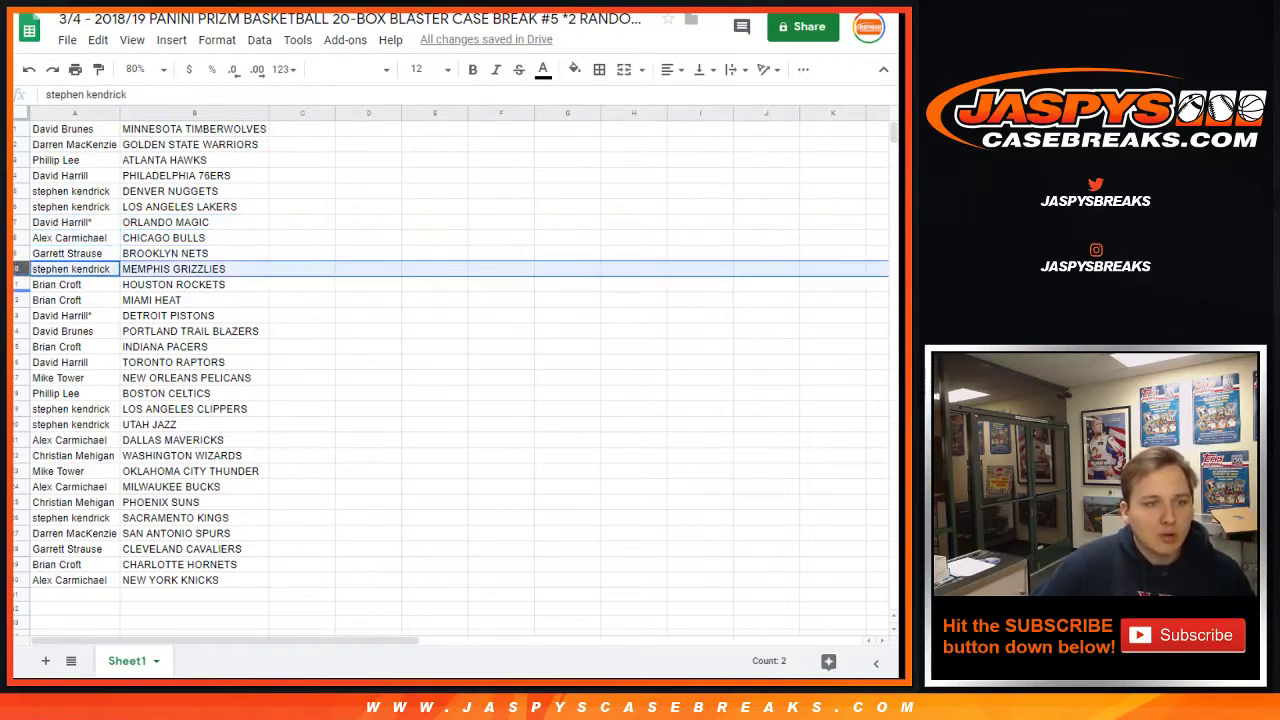
pyautogui.click(17, 284)
pyautogui.click(17, 300)
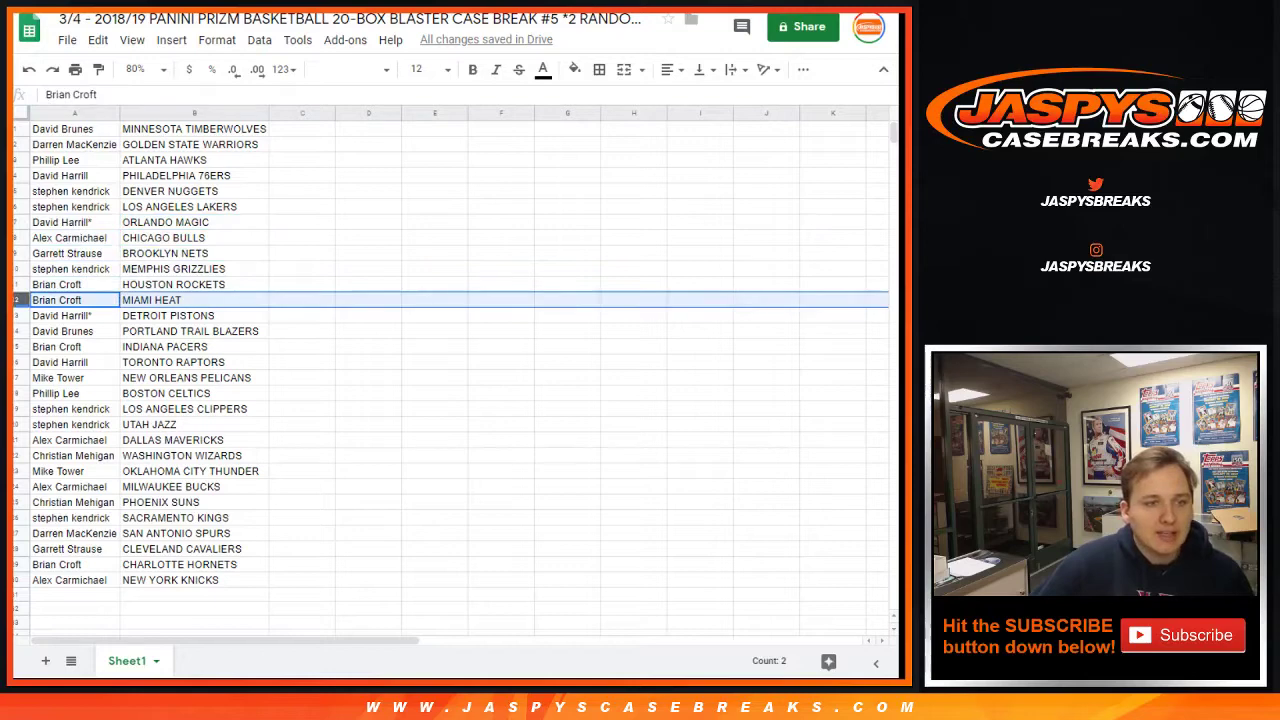
pyautogui.click(17, 316)
pyautogui.click(17, 331)
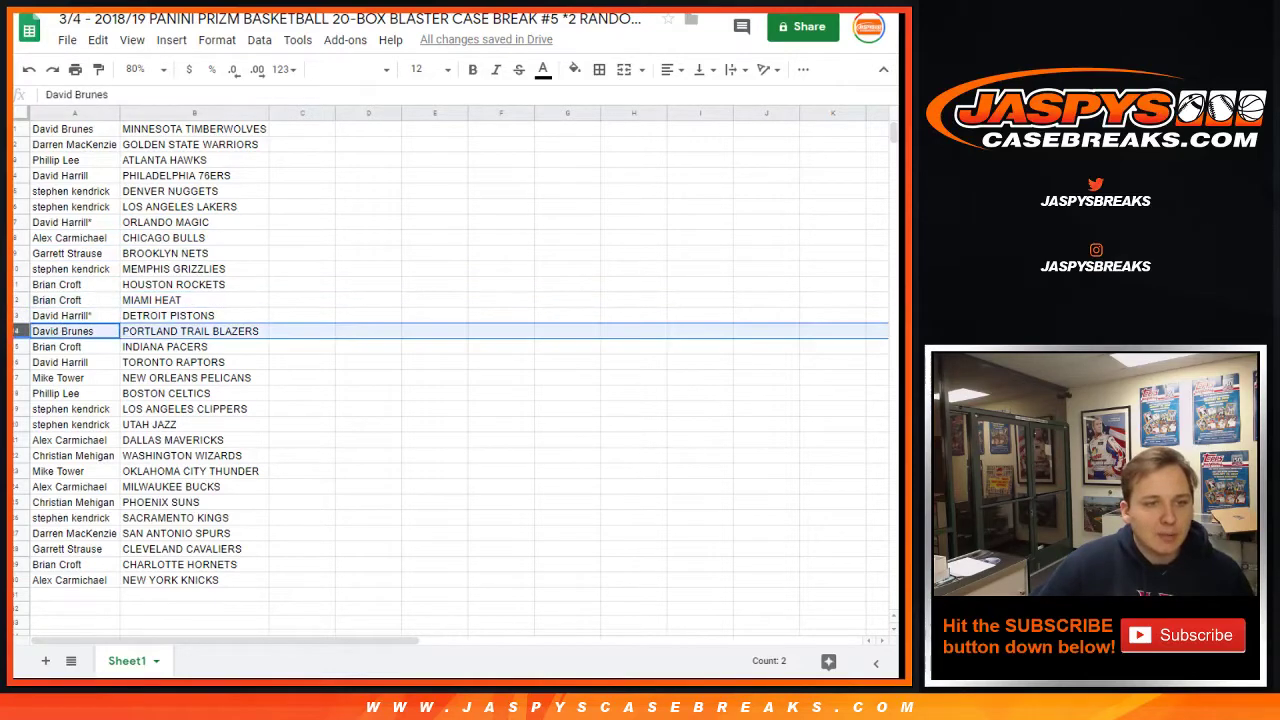
pyautogui.click(17, 347)
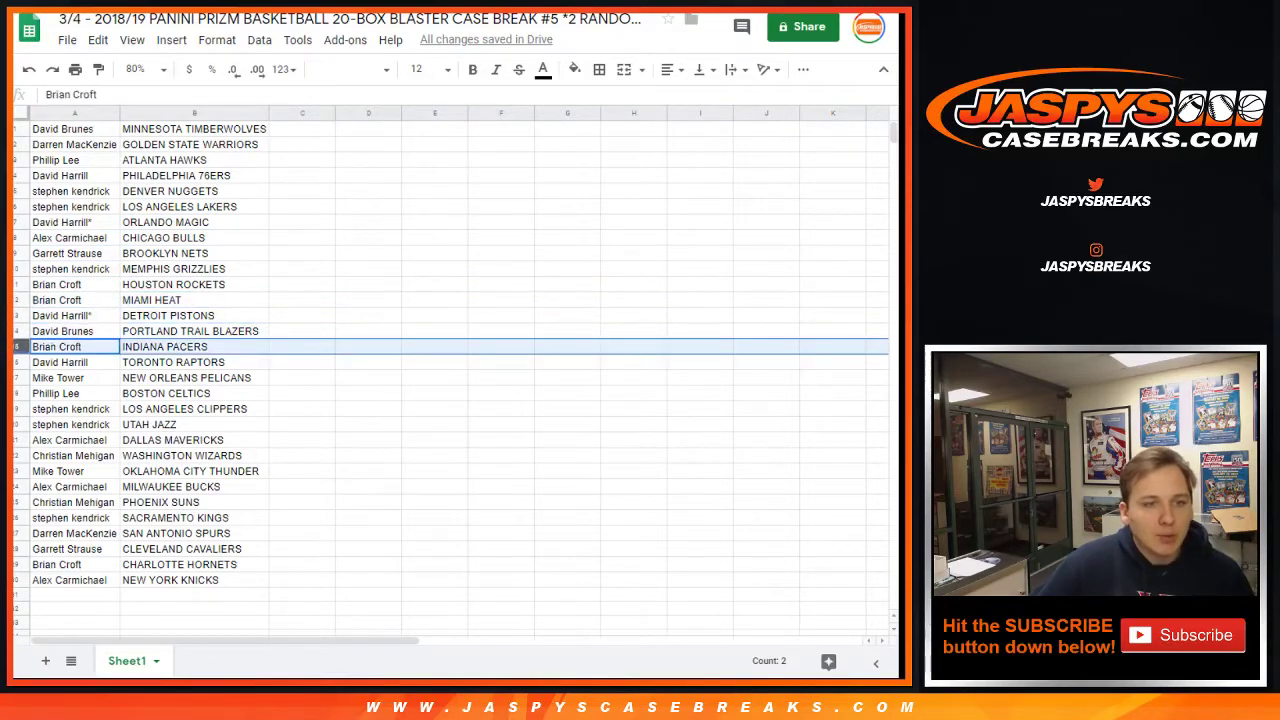
pyautogui.click(17, 362)
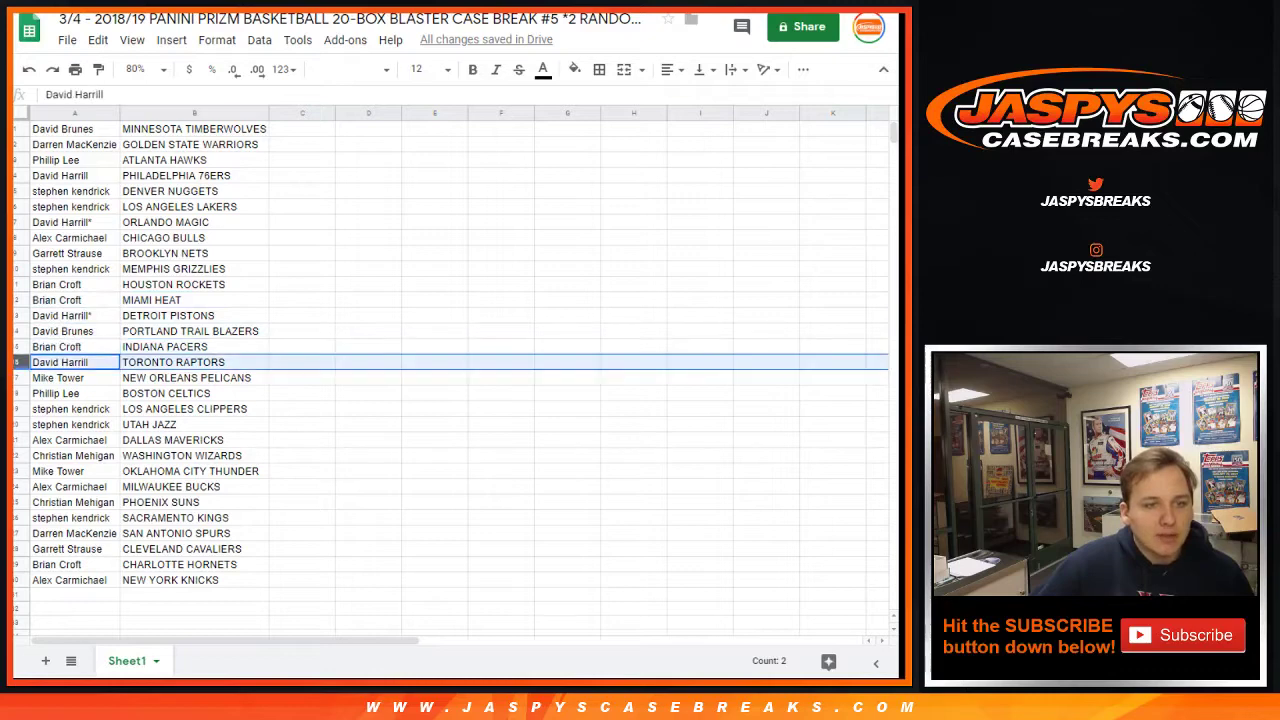
pyautogui.click(17, 378)
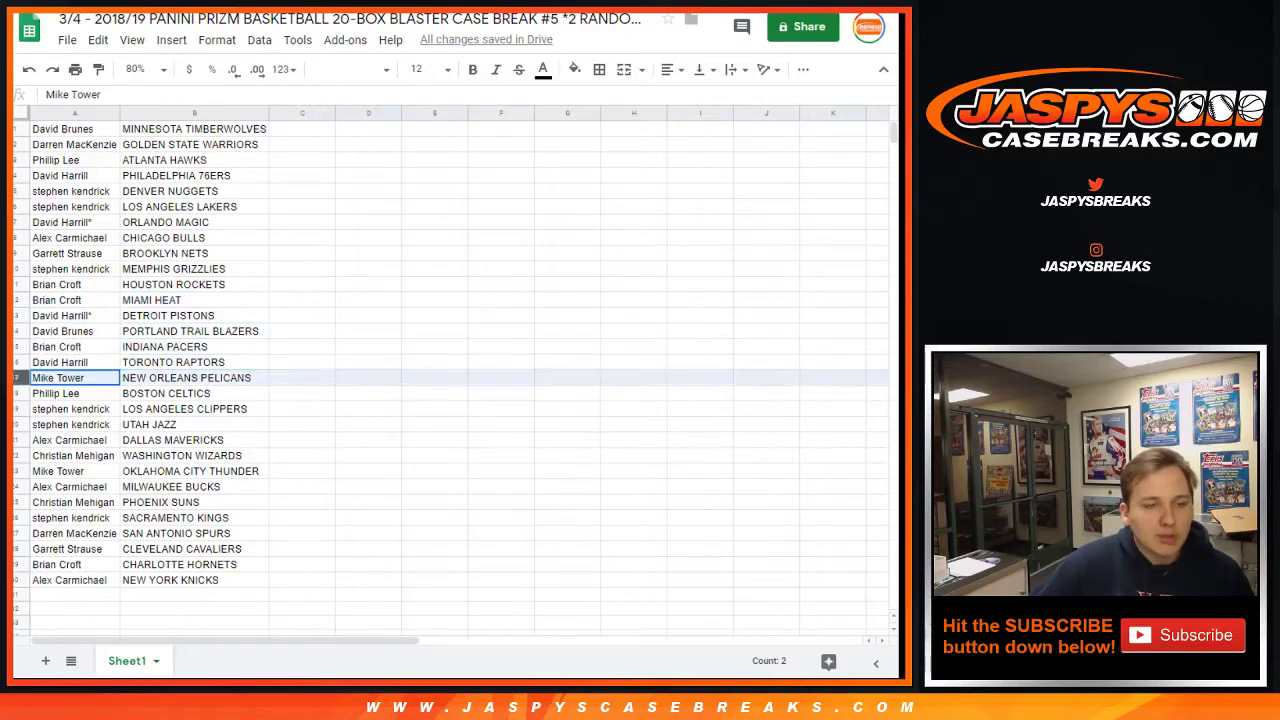
pyautogui.click(17, 393)
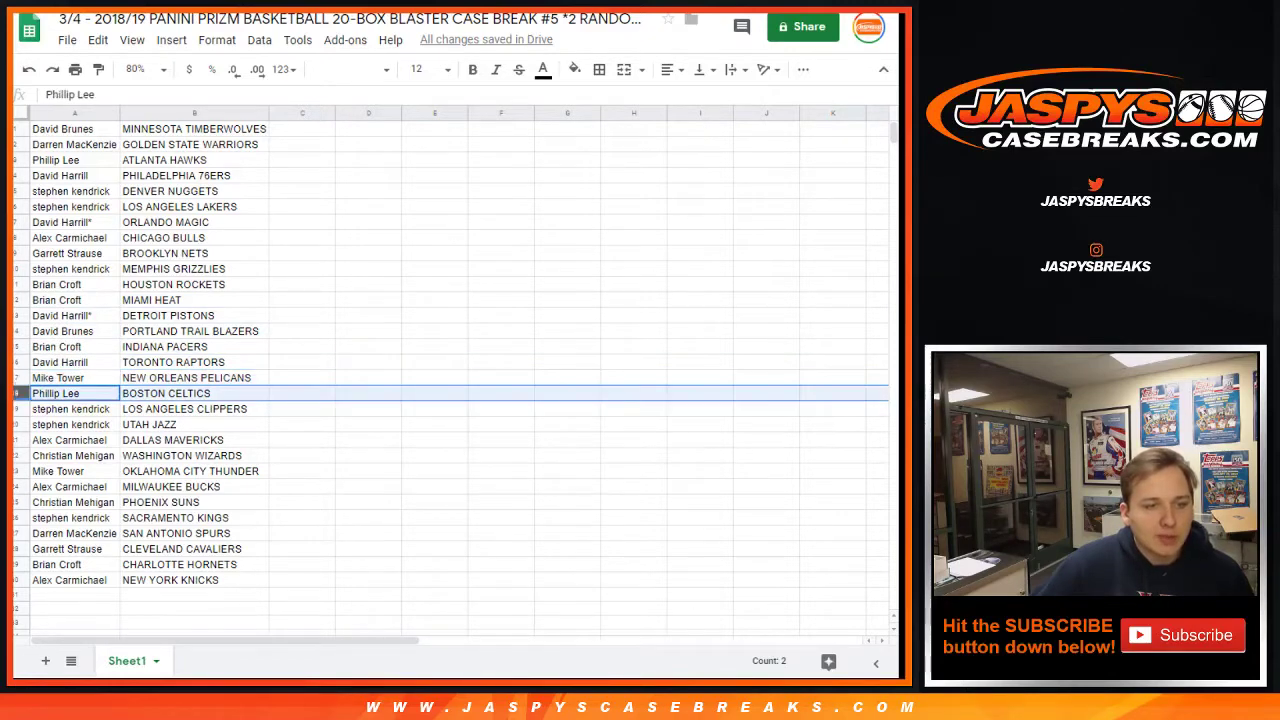
pyautogui.click(17, 409)
pyautogui.click(17, 425)
pyautogui.click(17, 440)
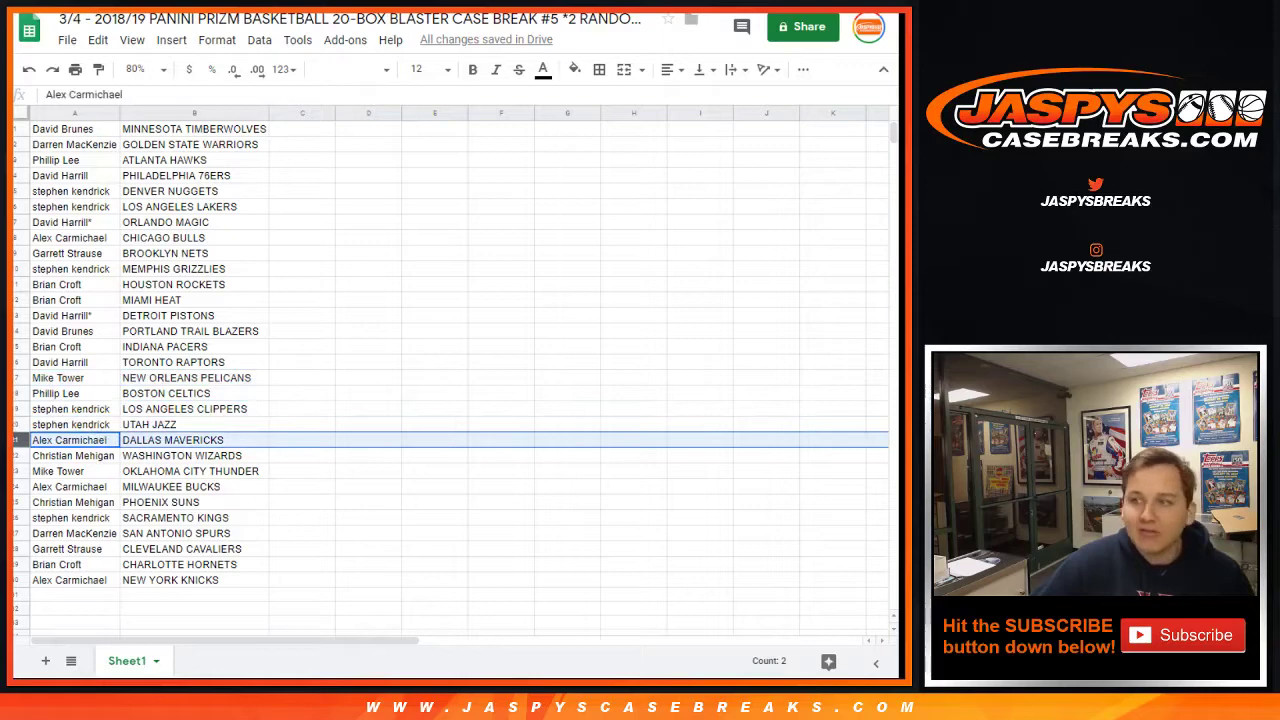
pyautogui.click(17, 455)
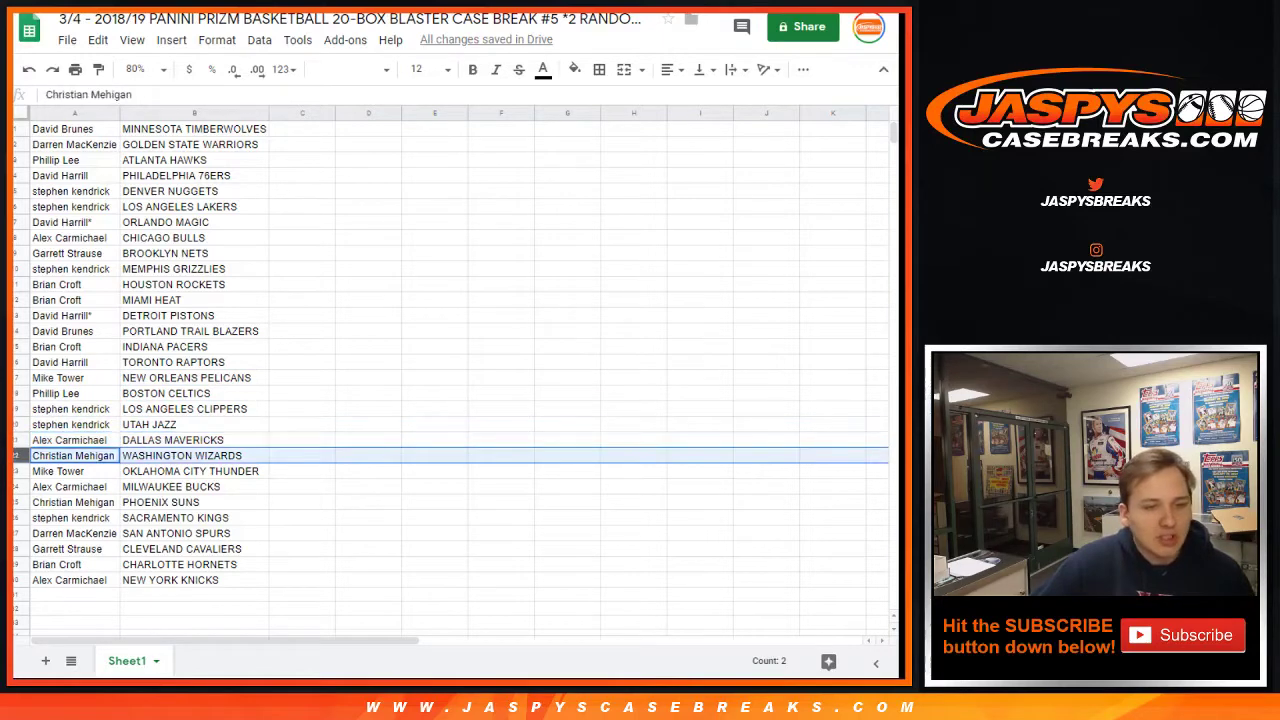
pyautogui.click(17, 471)
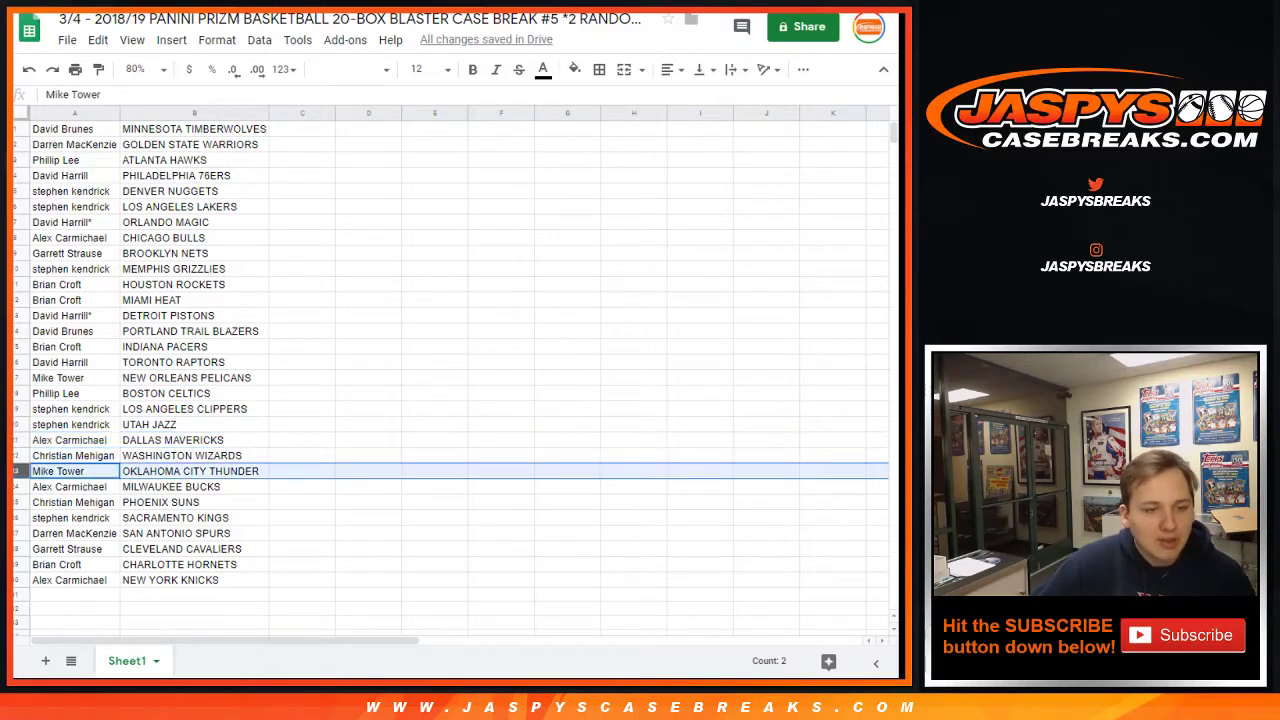
pyautogui.click(17, 486)
pyautogui.click(17, 502)
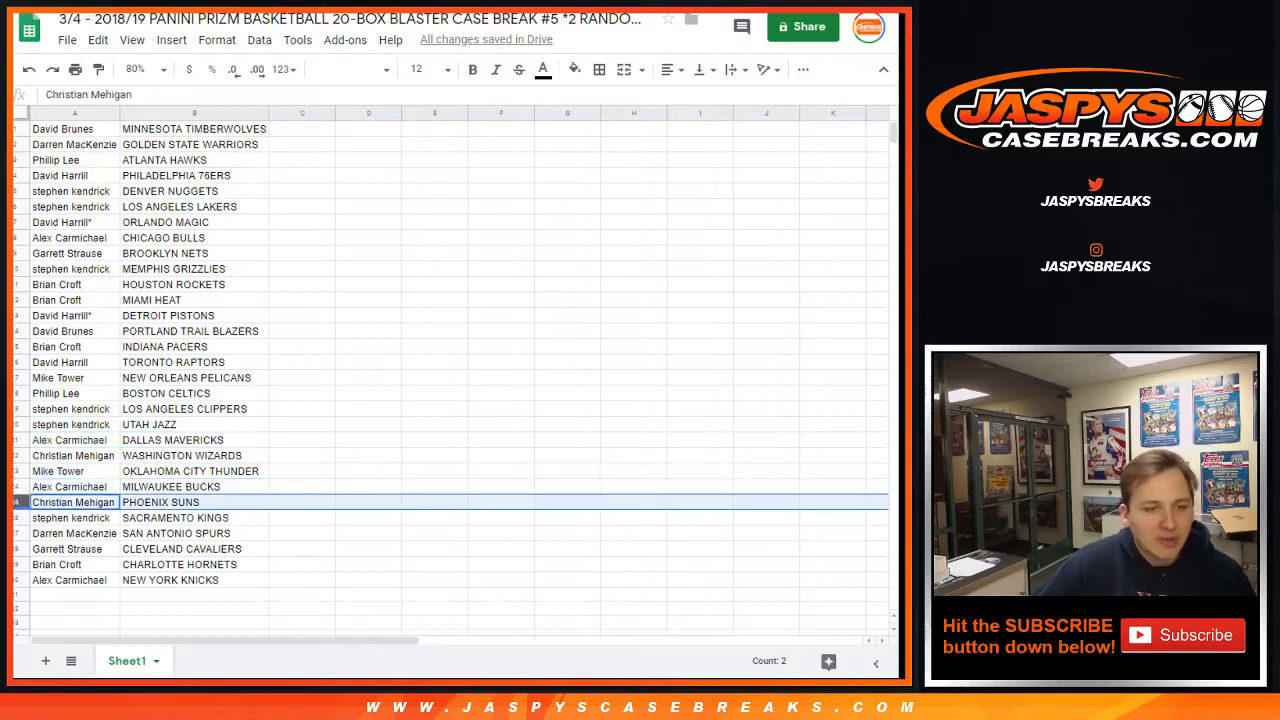
pyautogui.click(17, 518)
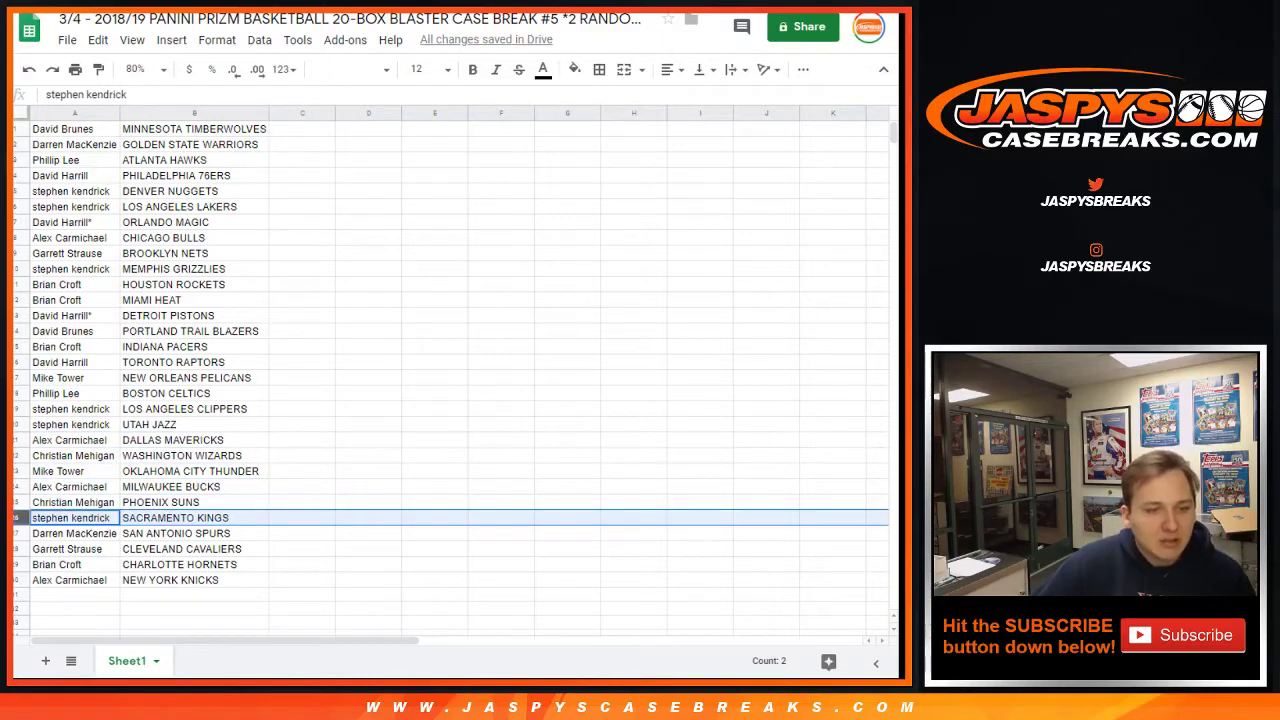
pyautogui.click(17, 533)
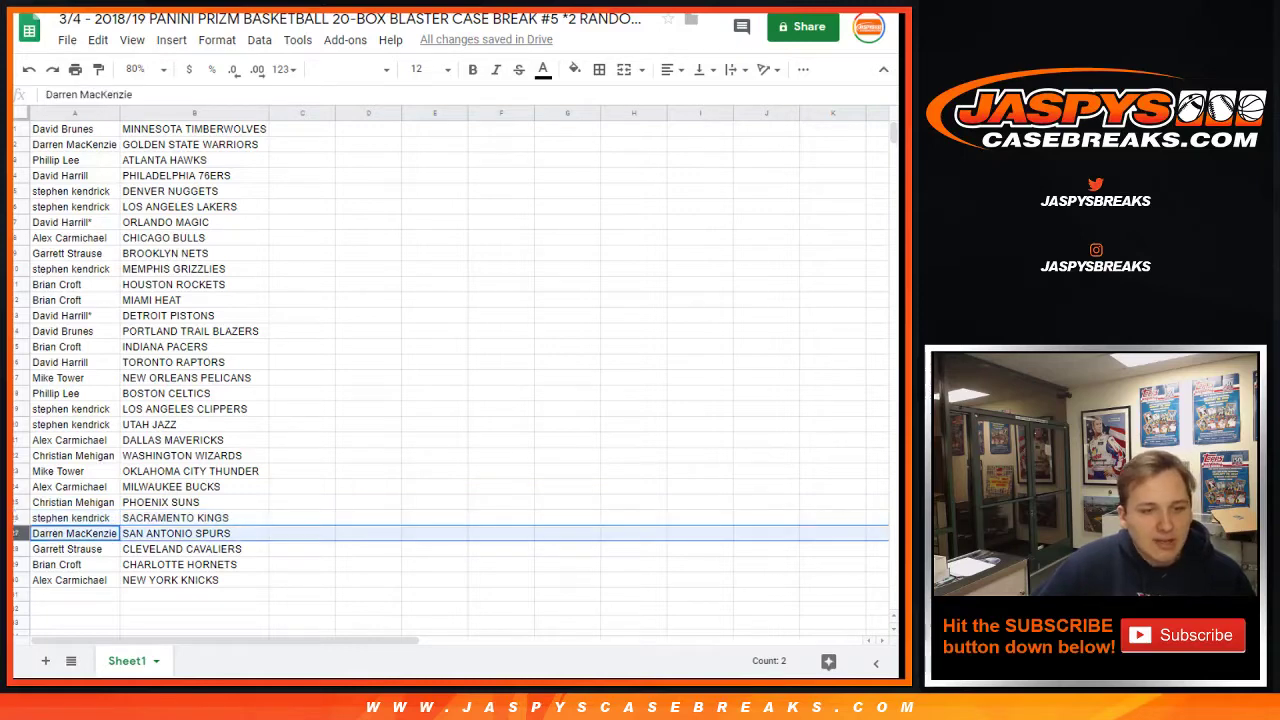
pyautogui.click(17, 549)
pyautogui.click(17, 564)
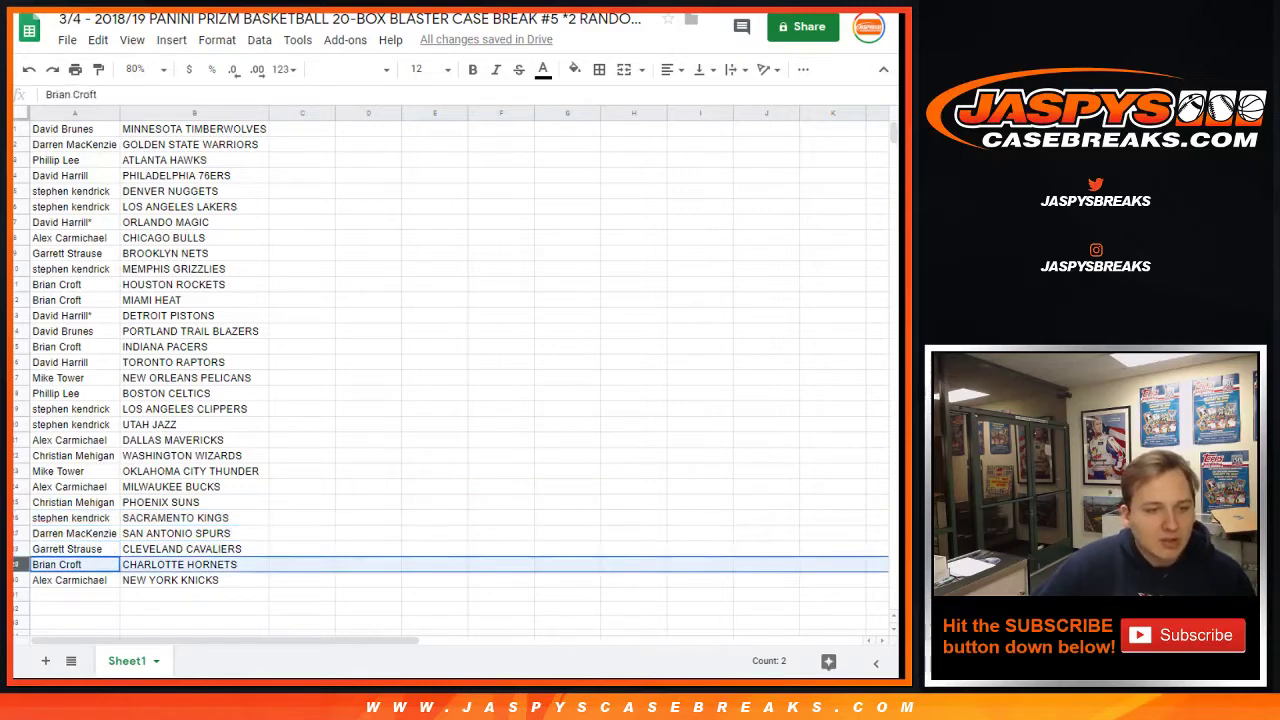
pyautogui.click(17, 580)
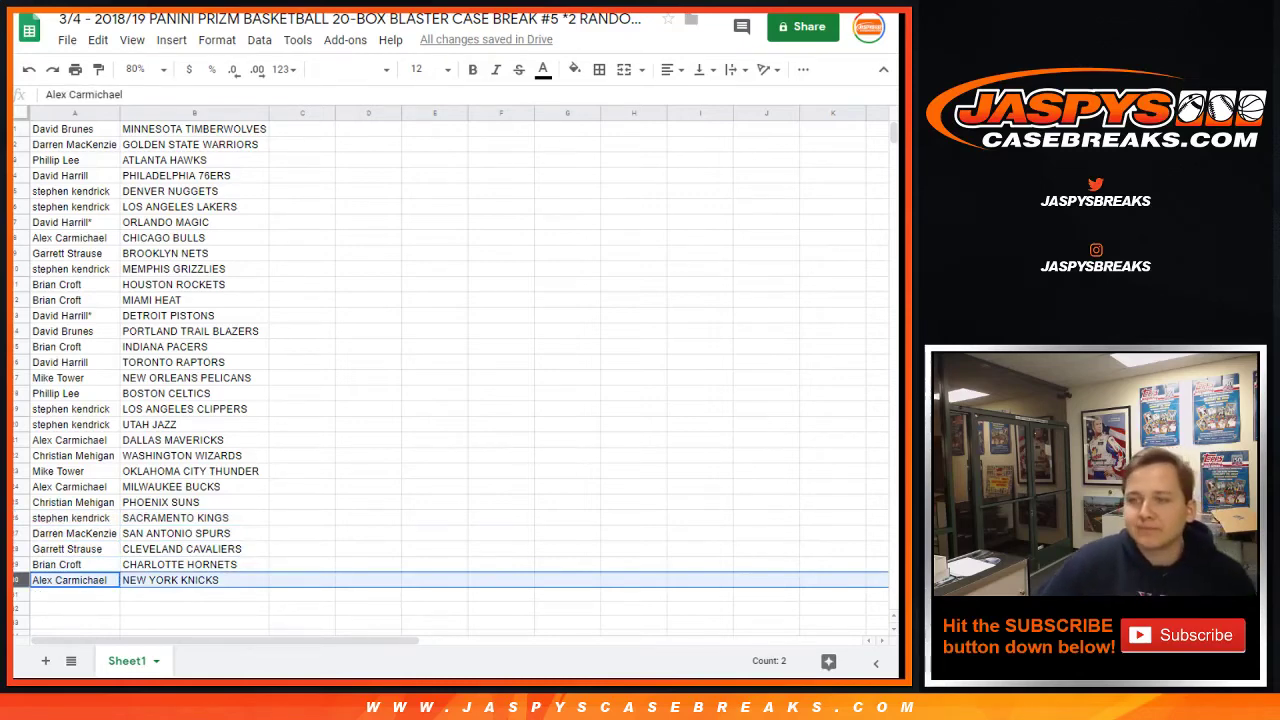
# - Sort the whole sheet from A to Z by the team names in column B
pyautogui.click(261, 113)
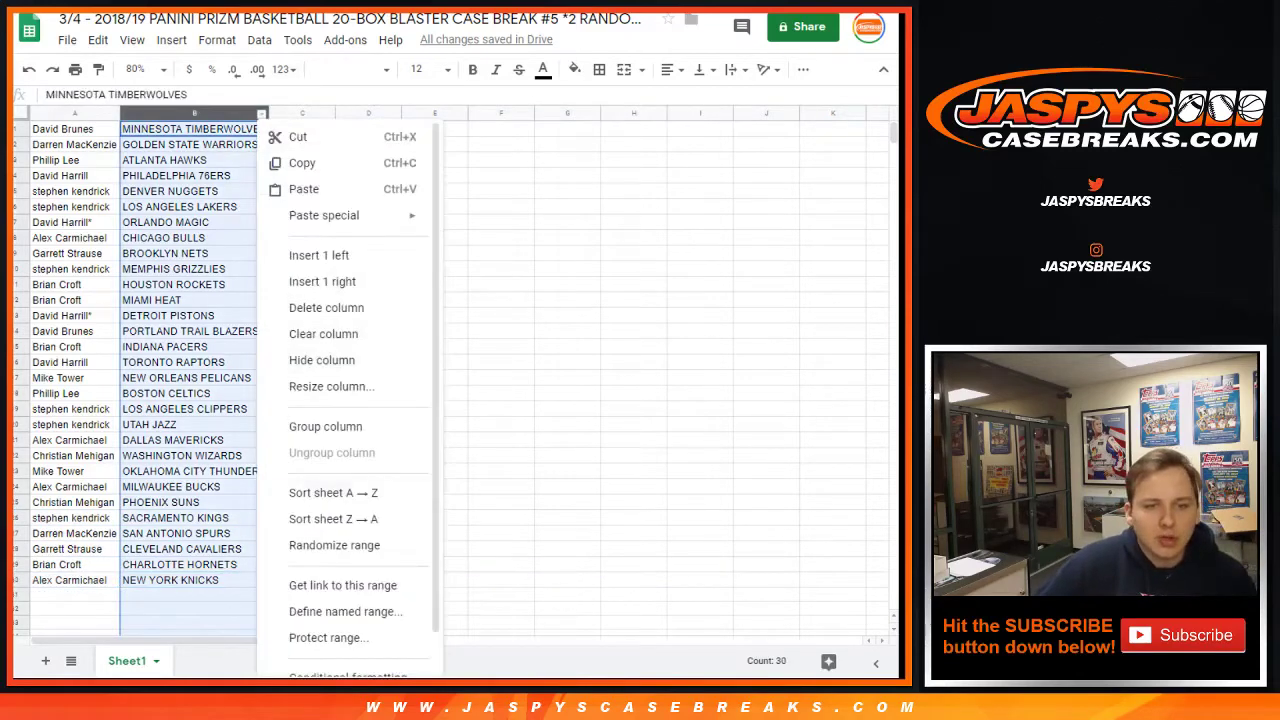
pyautogui.click(340, 492)
# - Apply all borders to the participant and team list in A1:B30
pyautogui.moveTo(195, 580); pyautogui.dragTo(75, 144)
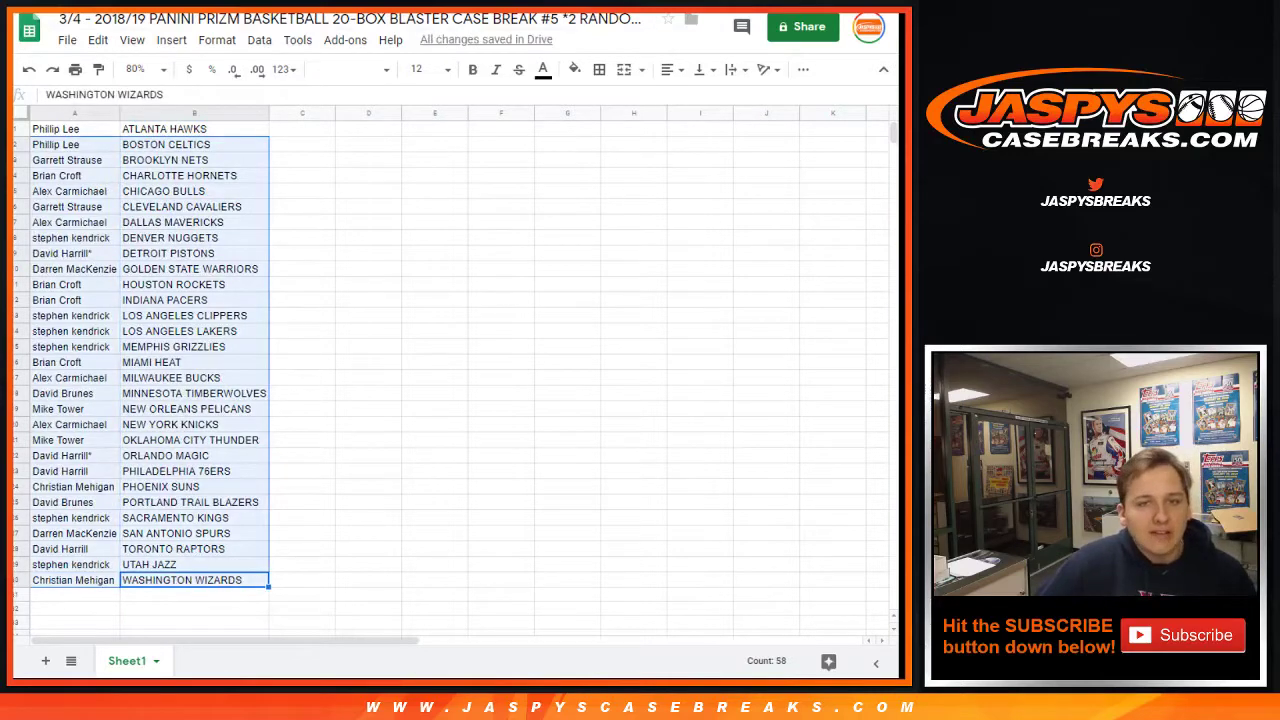
pyautogui.moveTo(75, 129); pyautogui.dragTo(190, 425)
pyautogui.scroll(-2, 195, 160)
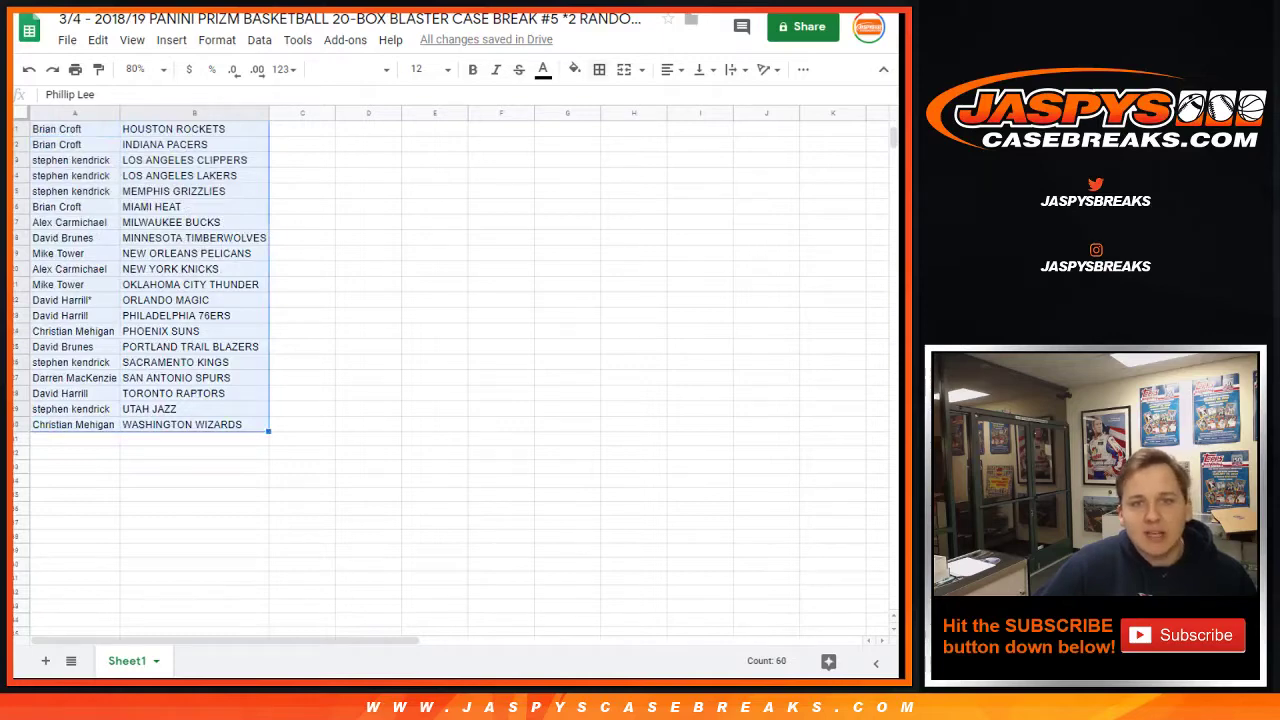
pyautogui.click(599, 69)
pyautogui.click(606, 102)
pyautogui.click(599, 69)
# - Widen columns A to C slightly to give the participant and team names more room
pyautogui.moveTo(119, 113); pyautogui.dragTo(152, 113)
pyautogui.moveTo(312, 113)
pyautogui.mouseDown()
pyautogui.moveTo(288, 113)
pyautogui.moveTo(311, 113)
pyautogui.mouseUp()
pyautogui.click(345, 129)
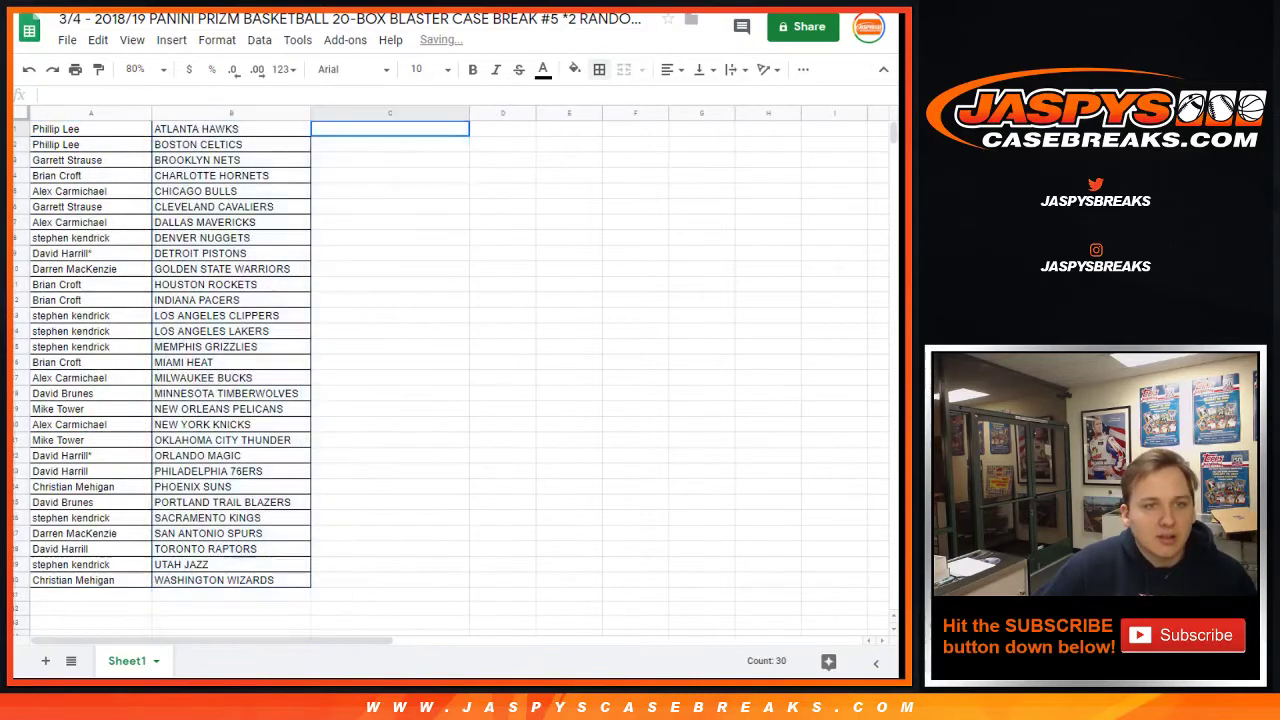
# - Open the print setup, set the page orientation to Portrait and include the workbook title in the header
pyautogui.click(75, 69)
pyautogui.click(783, 204)
pyautogui.click(774, 376)
pyautogui.click(876, 375)
pyautogui.click(707, 410)
pyautogui.click(673, 474)
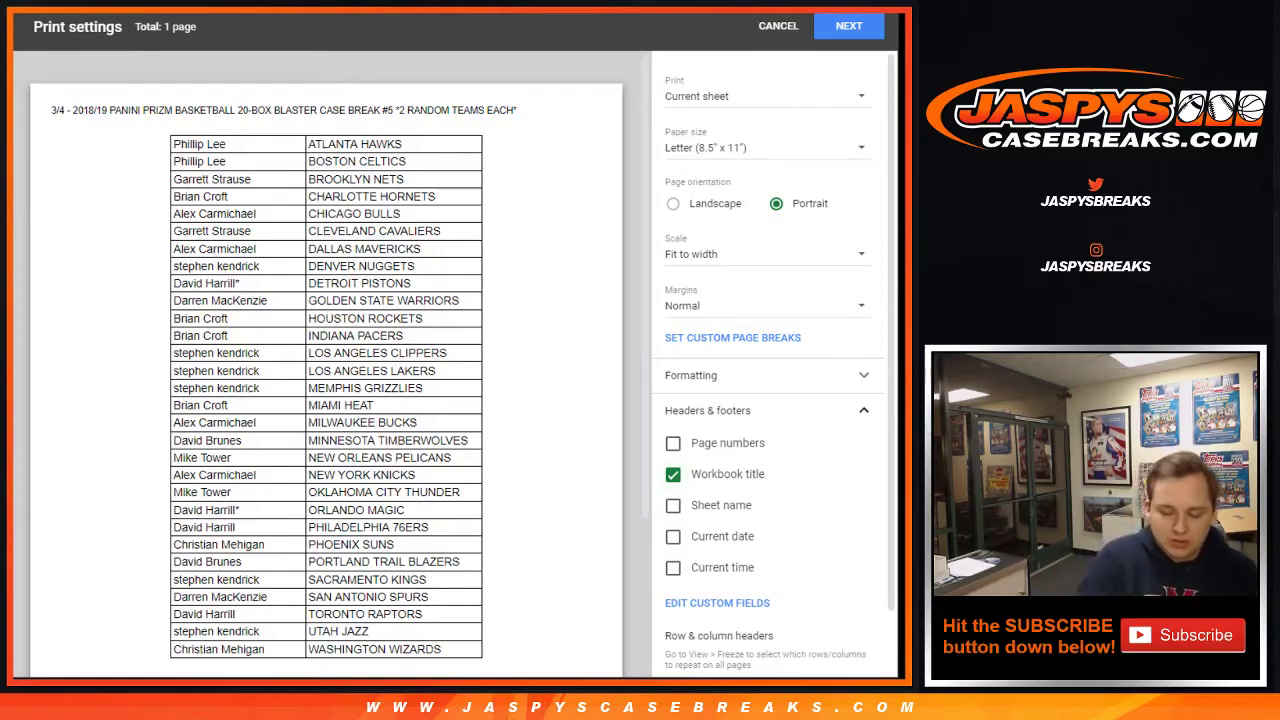
# - Look at the case break #5 product page, return to the print settings and print the sheet
pyautogui.hotkey('ctrl', 'Tab')
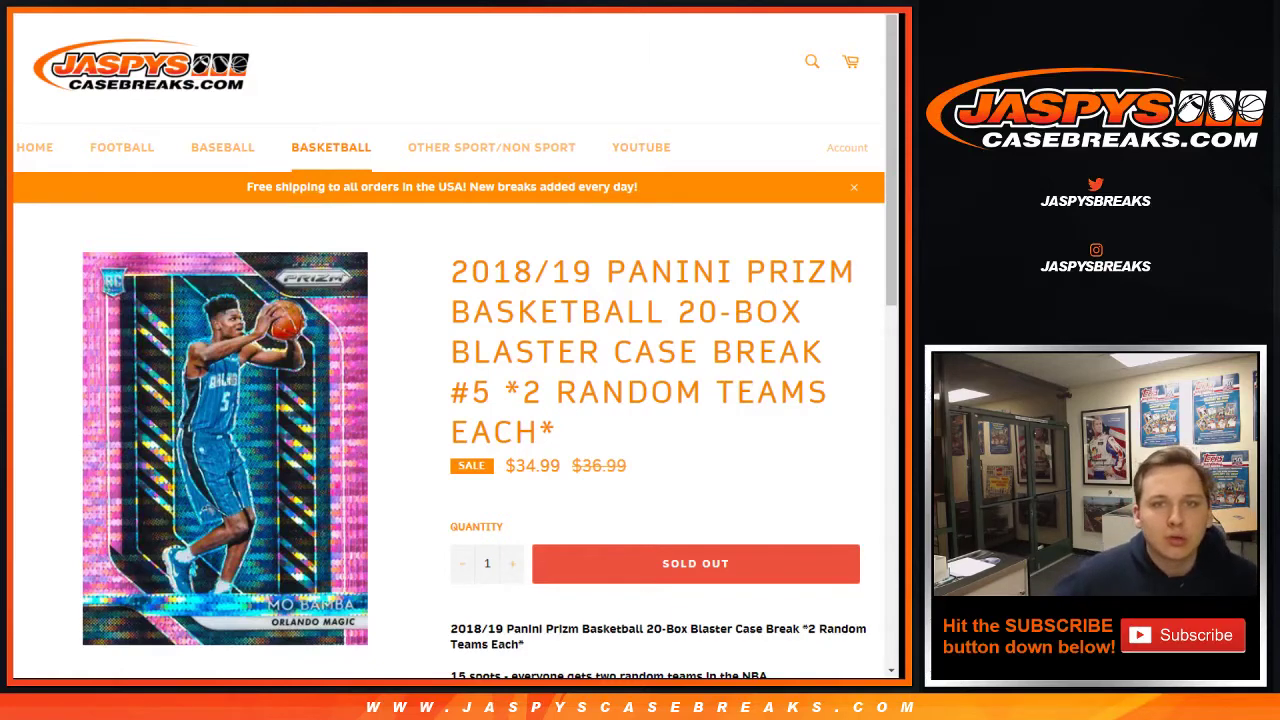
pyautogui.hotkey('ctrl', 'Tab')
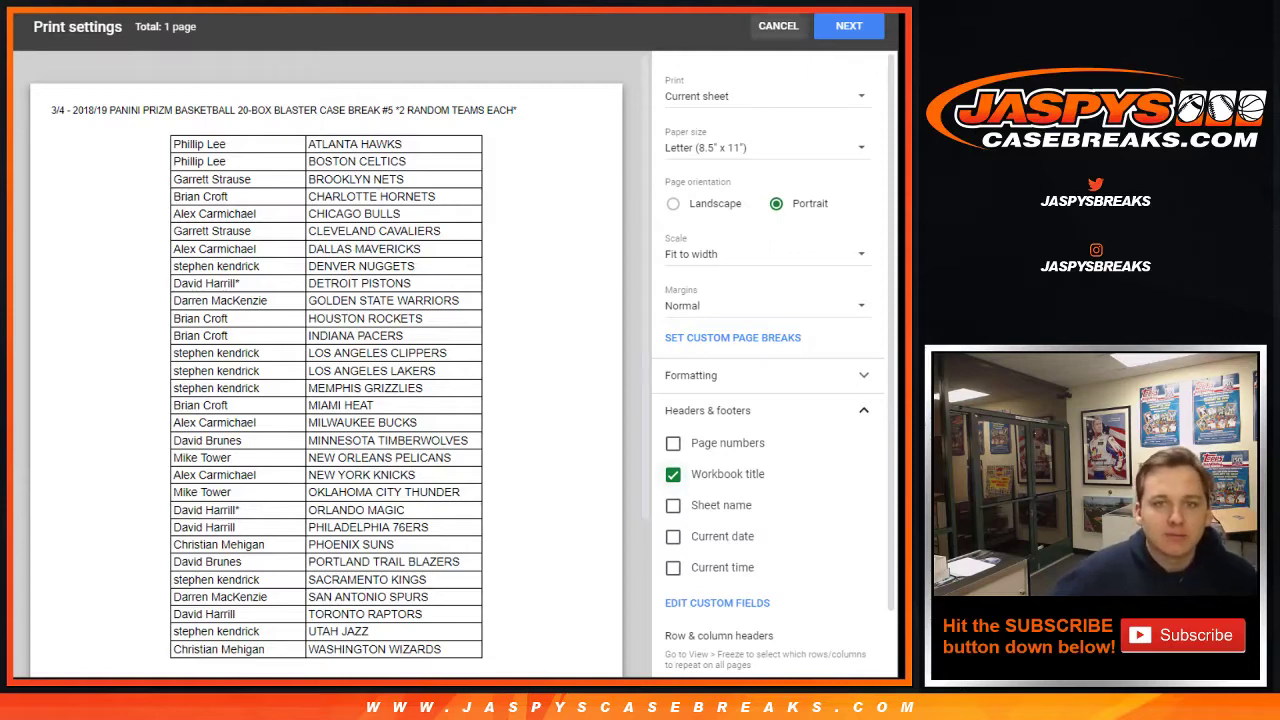
pyautogui.click(849, 26)
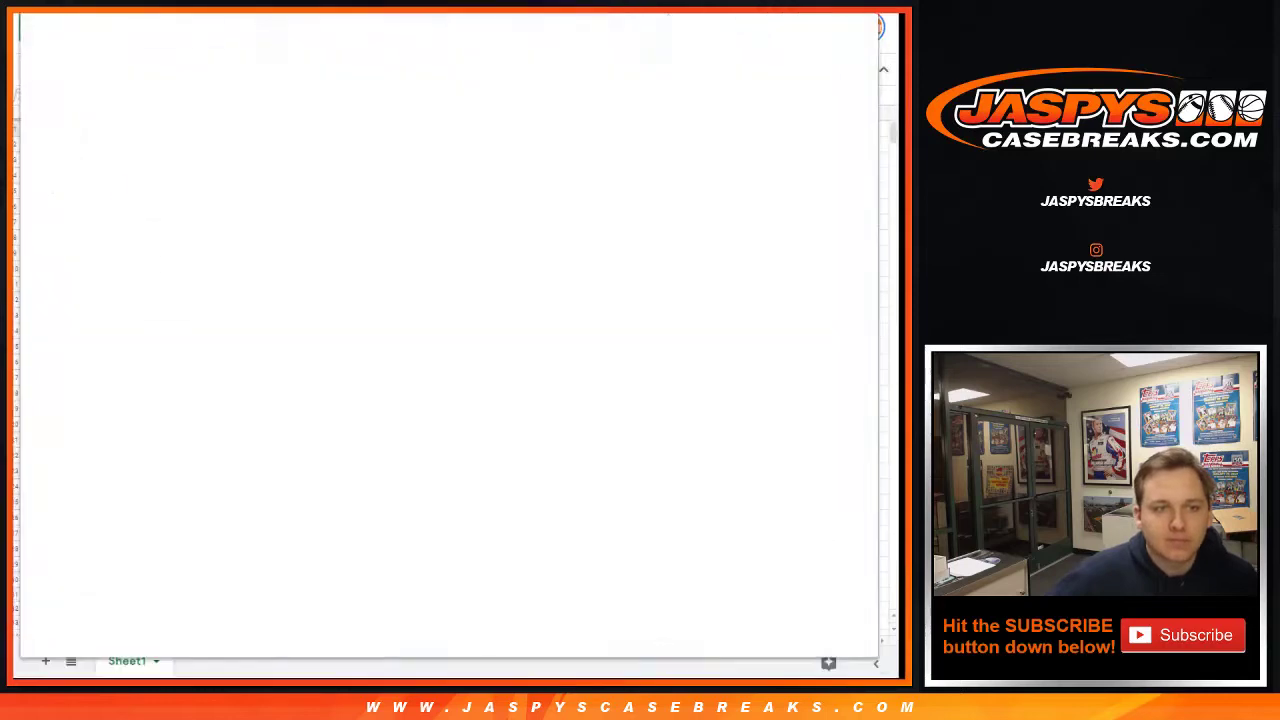
pyautogui.press('Return')
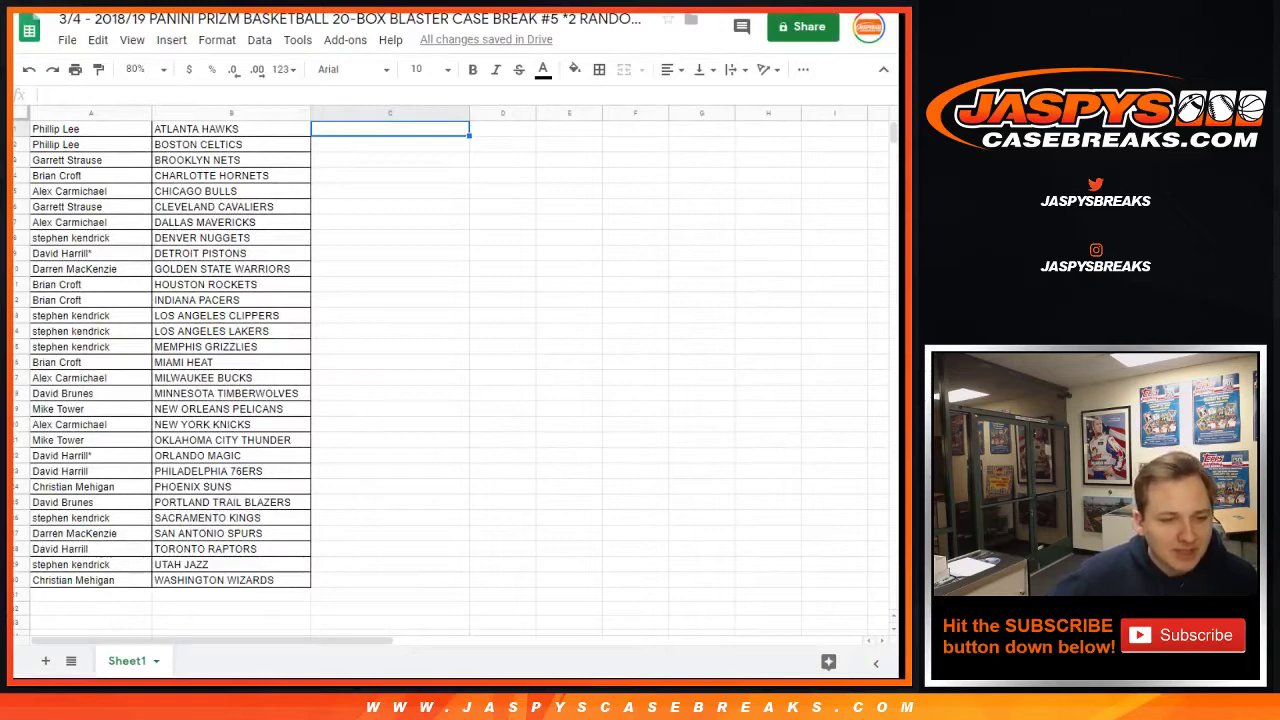
# - Look over the Sacramento Kings, Golden State Warriors, Miami Heat and Los Angeles Clippers entries in the sorted list
pyautogui.click(20, 517)
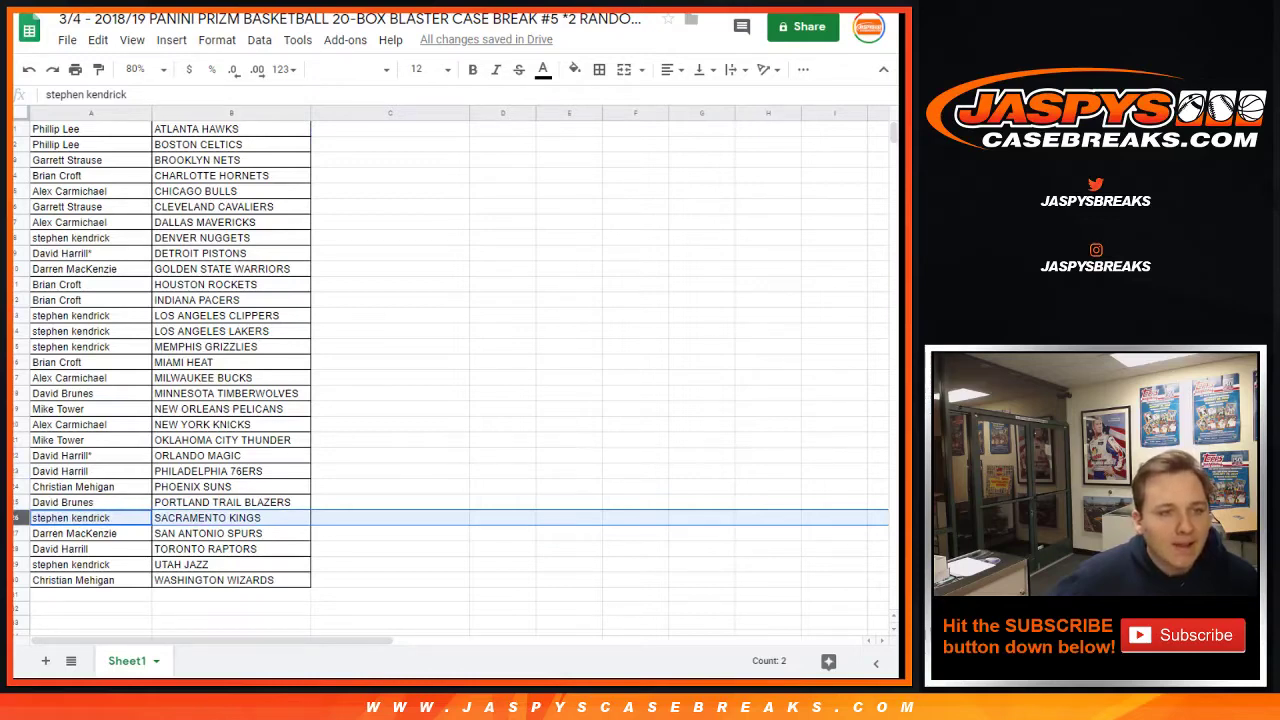
pyautogui.click(20, 269)
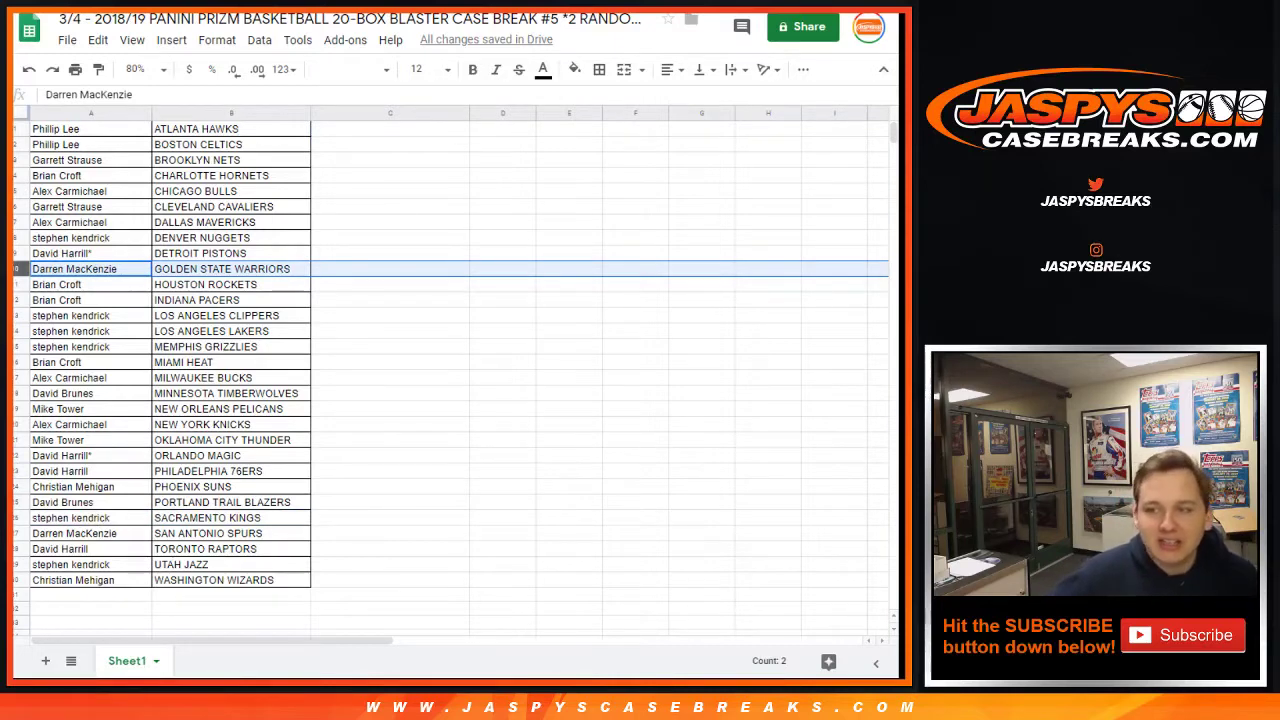
pyautogui.click(231, 362)
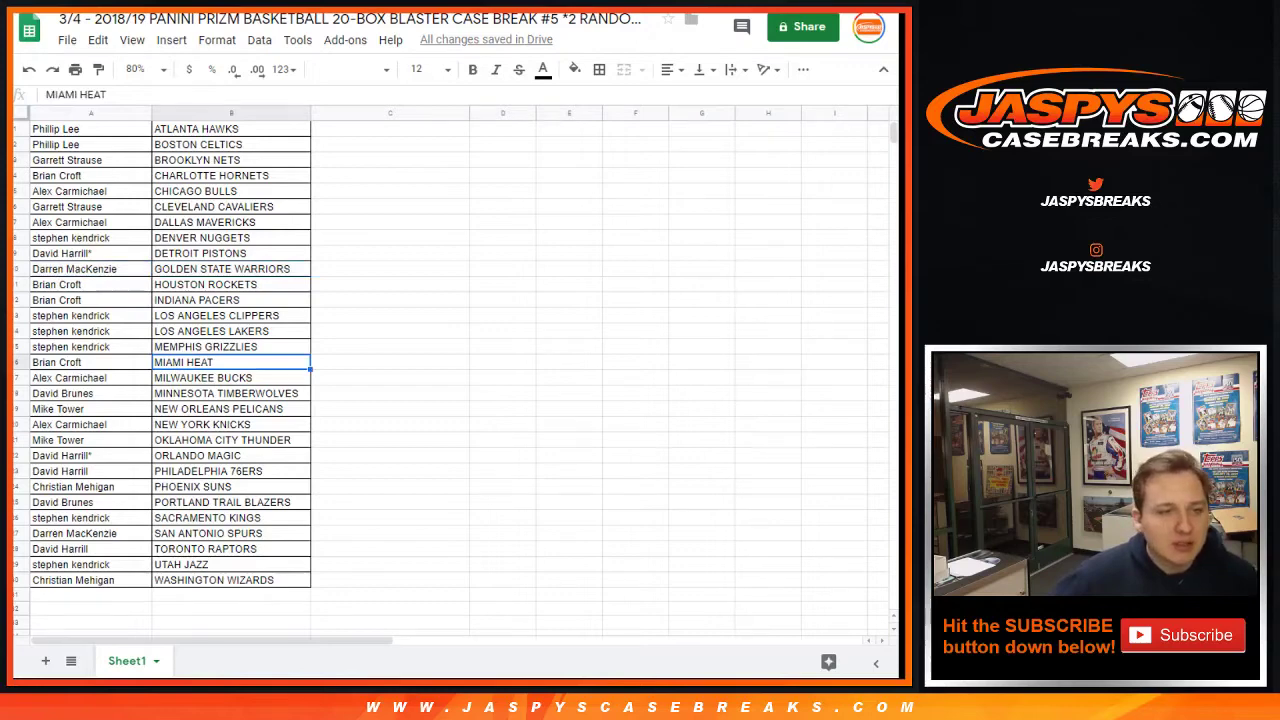
pyautogui.click(91, 316)
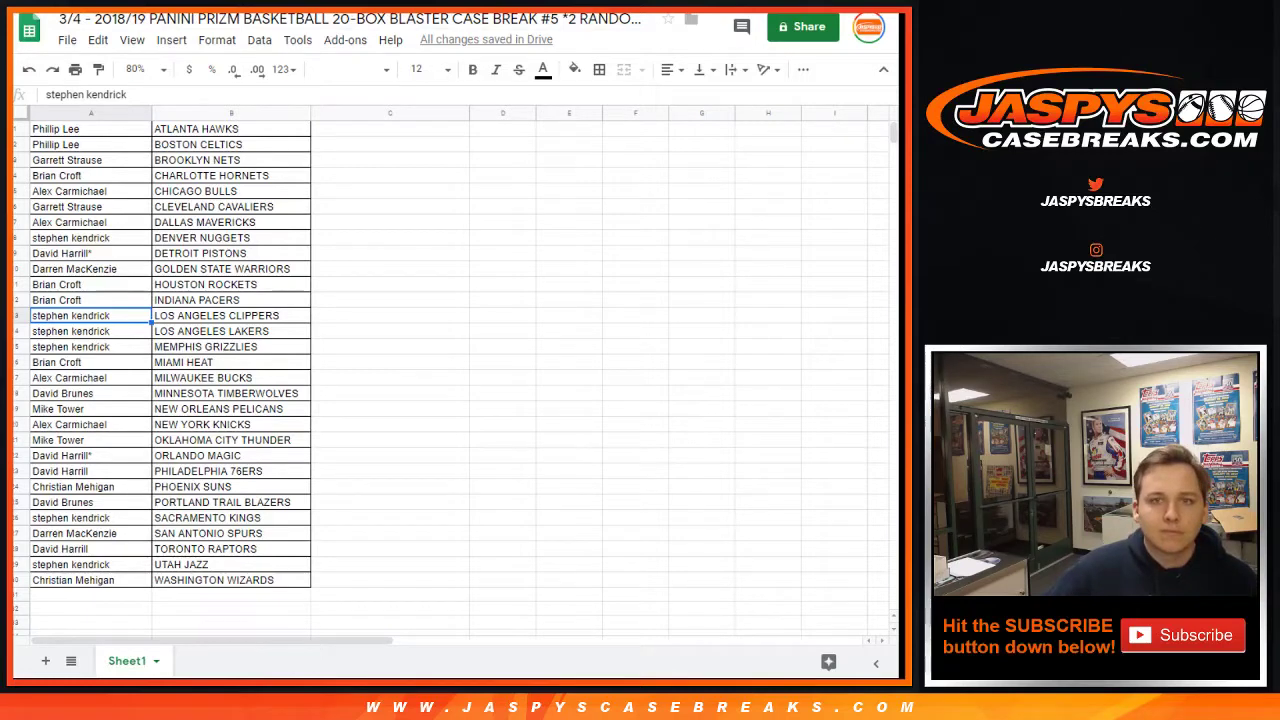
pyautogui.hotkey('ctrl', 't')
pyautogui.hotkey('ctrl', 'w')
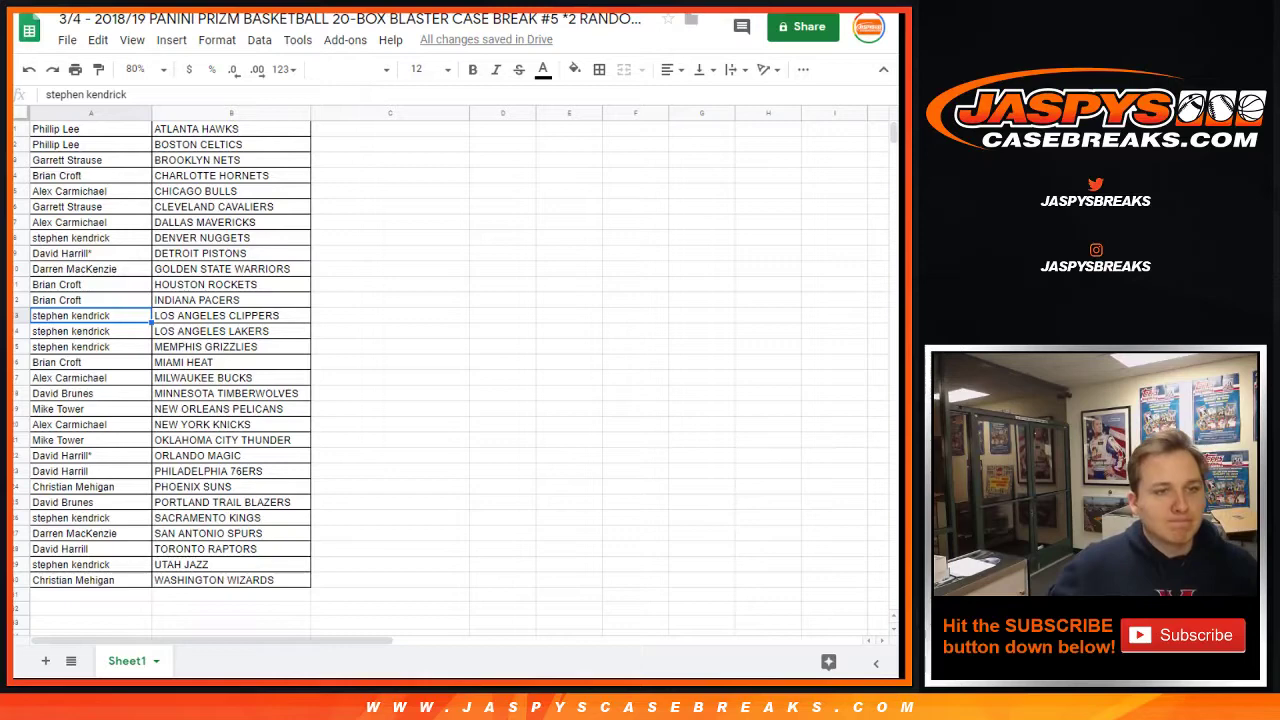
# - Copy the Los Angeles Clippers participant into column C beside Brooklyn Nets, and the Brooklyn Nets participant into column C beside Los Angeles Clippers
pyautogui.hotkey('ctrl', 'c')
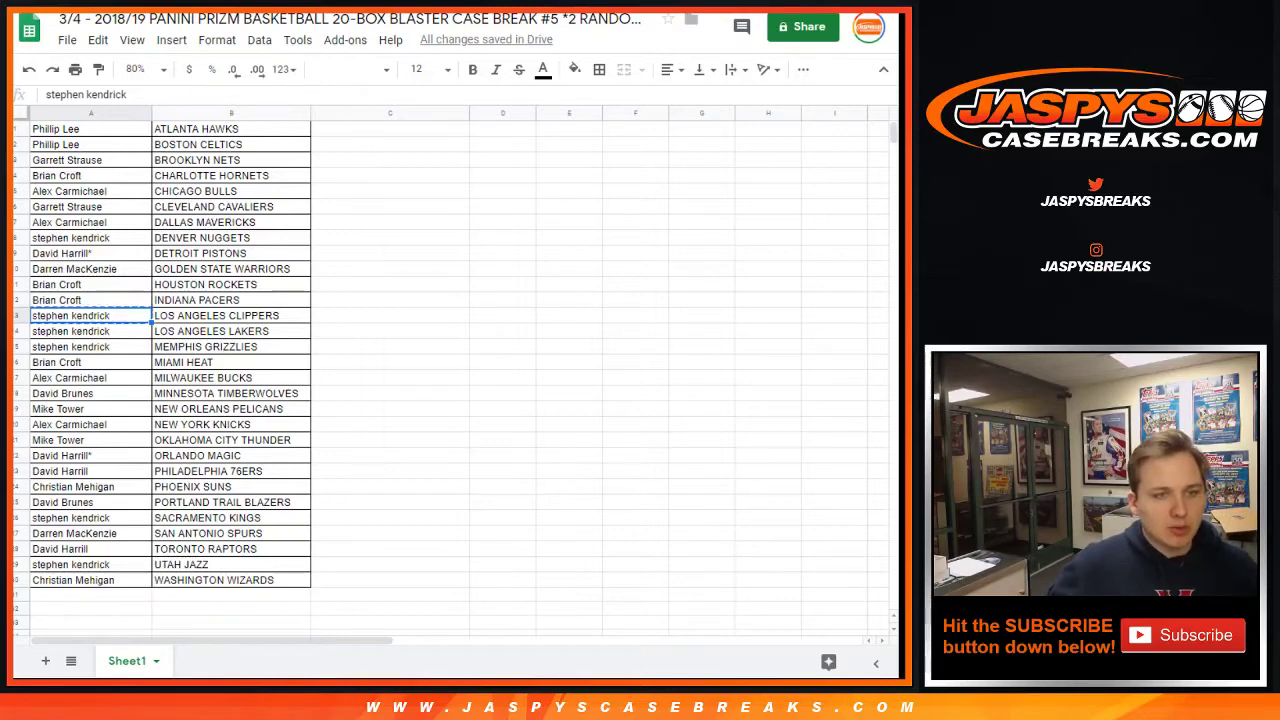
pyautogui.click(390, 160)
pyautogui.hotkey('ctrl', 'v')
pyautogui.click(90, 160)
pyautogui.hotkey('ctrl', 'c')
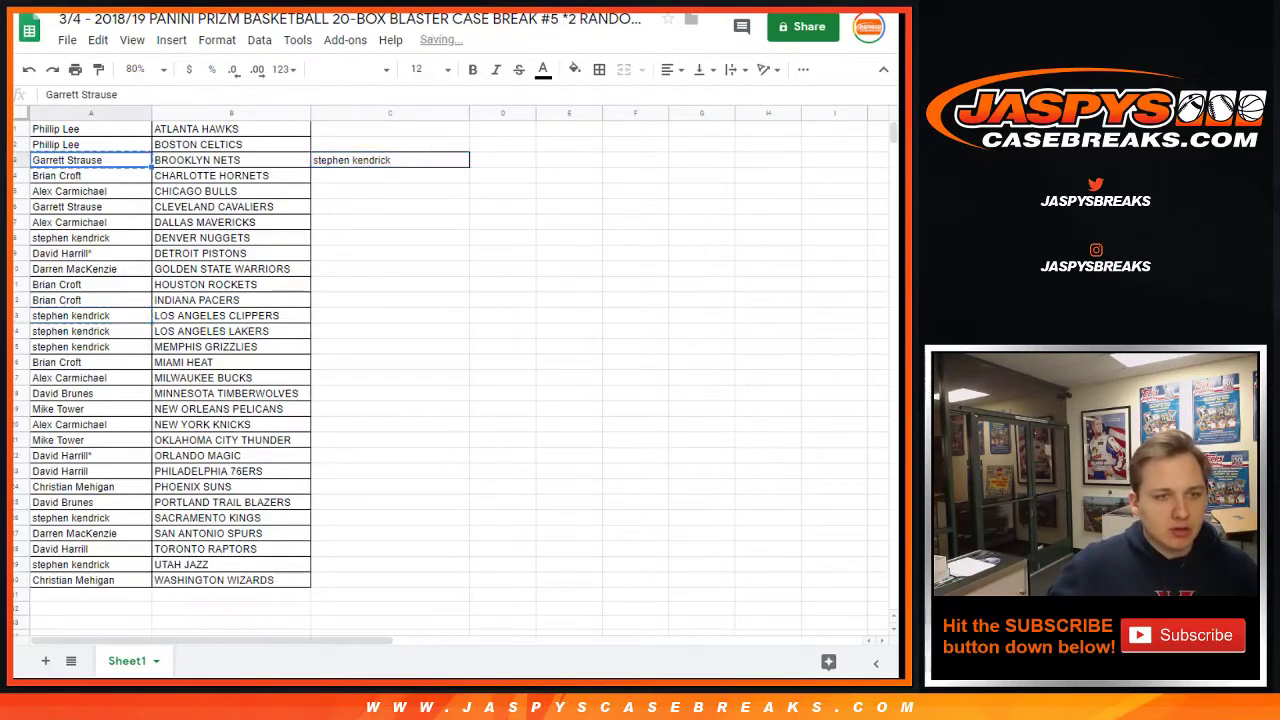
pyautogui.click(390, 316)
pyautogui.hotkey('ctrl', 'v')
# - Swap the two participants in column A by copying the column C names over the Los Angeles Clippers and Brooklyn Nets entries
pyautogui.hotkey('ctrl', 'c')
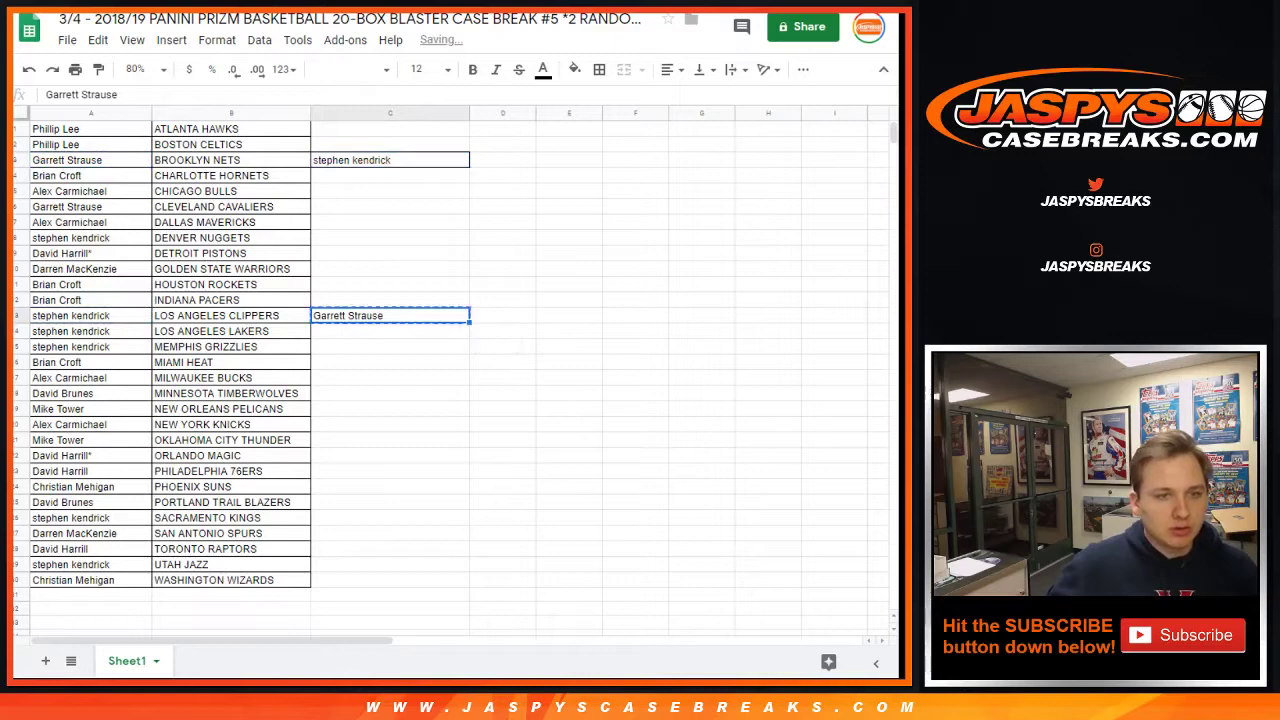
pyautogui.click(90, 316)
pyautogui.hotkey('ctrl', 'v')
pyautogui.click(390, 160)
pyautogui.hotkey('ctrl', 'c')
pyautogui.click(90, 160)
pyautogui.hotkey('ctrl', 'v')
# - Strip the borders from column C, apply only a left border, and delete the two temporary names beside Brooklyn Nets and Los Angeles Clippers
pyautogui.click(390, 114)
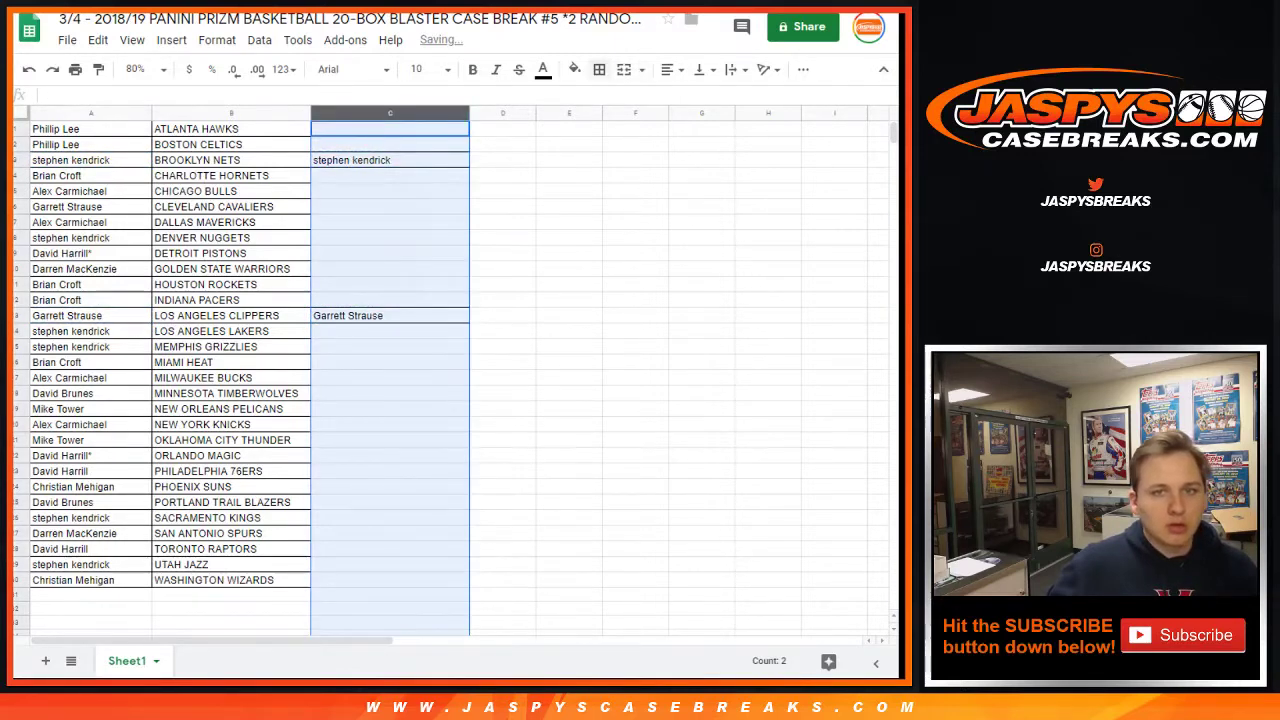
pyautogui.click(599, 69)
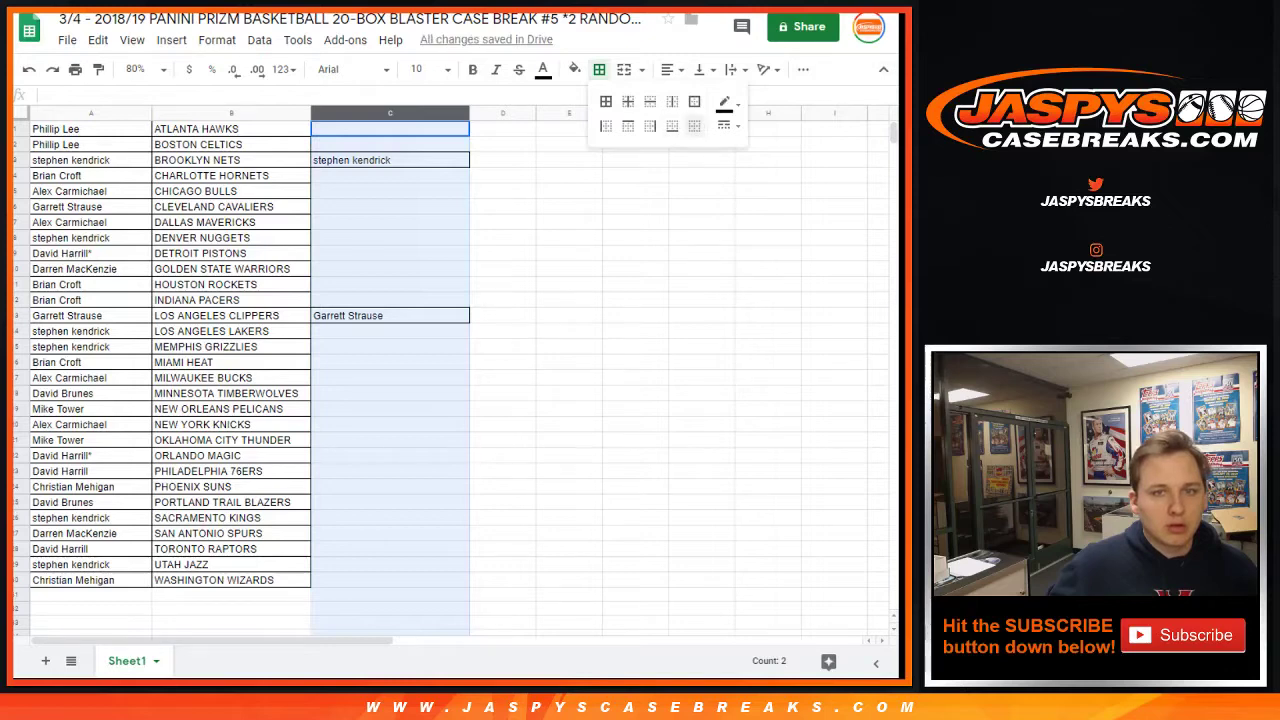
pyautogui.click(694, 126)
pyautogui.click(606, 126)
pyautogui.moveTo(390, 160); pyautogui.dragTo(390, 316)
pyautogui.press('Delete')
pyautogui.click(569, 347)
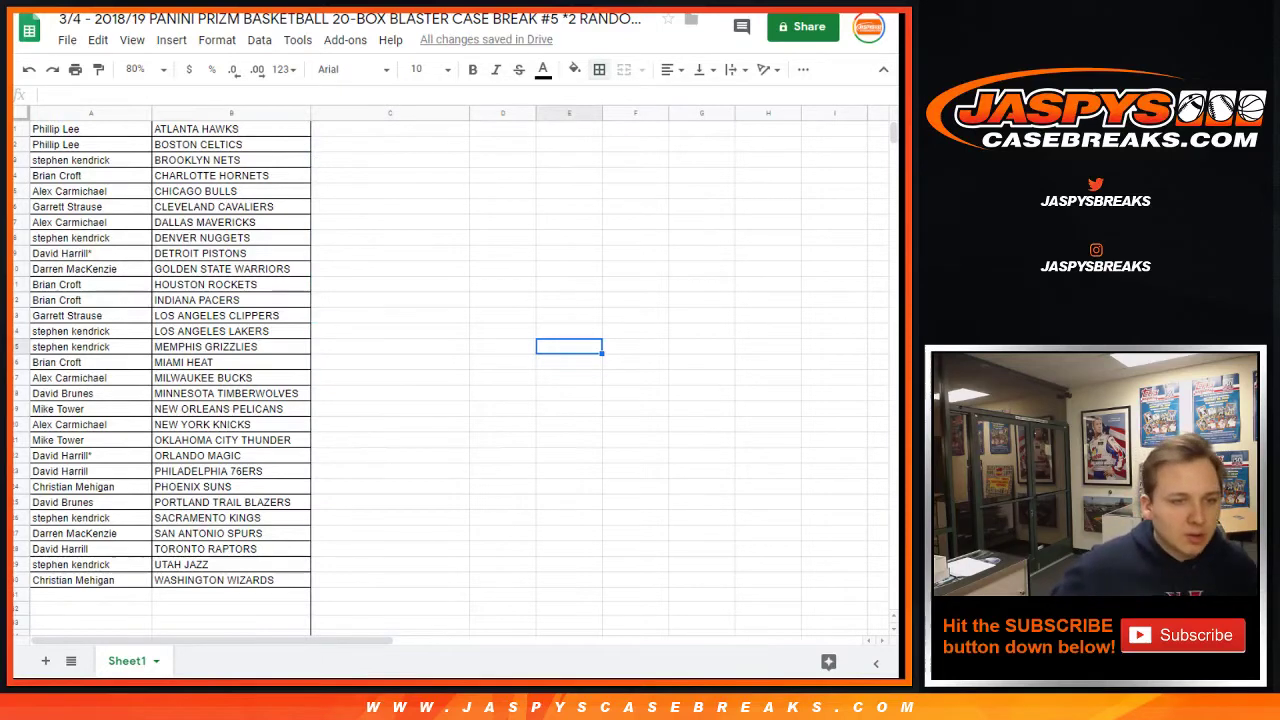
# - Check the traded Los Angeles Clippers and Brooklyn Nets rows, and inspect the sheet's print preview without printing
pyautogui.click(20, 316)
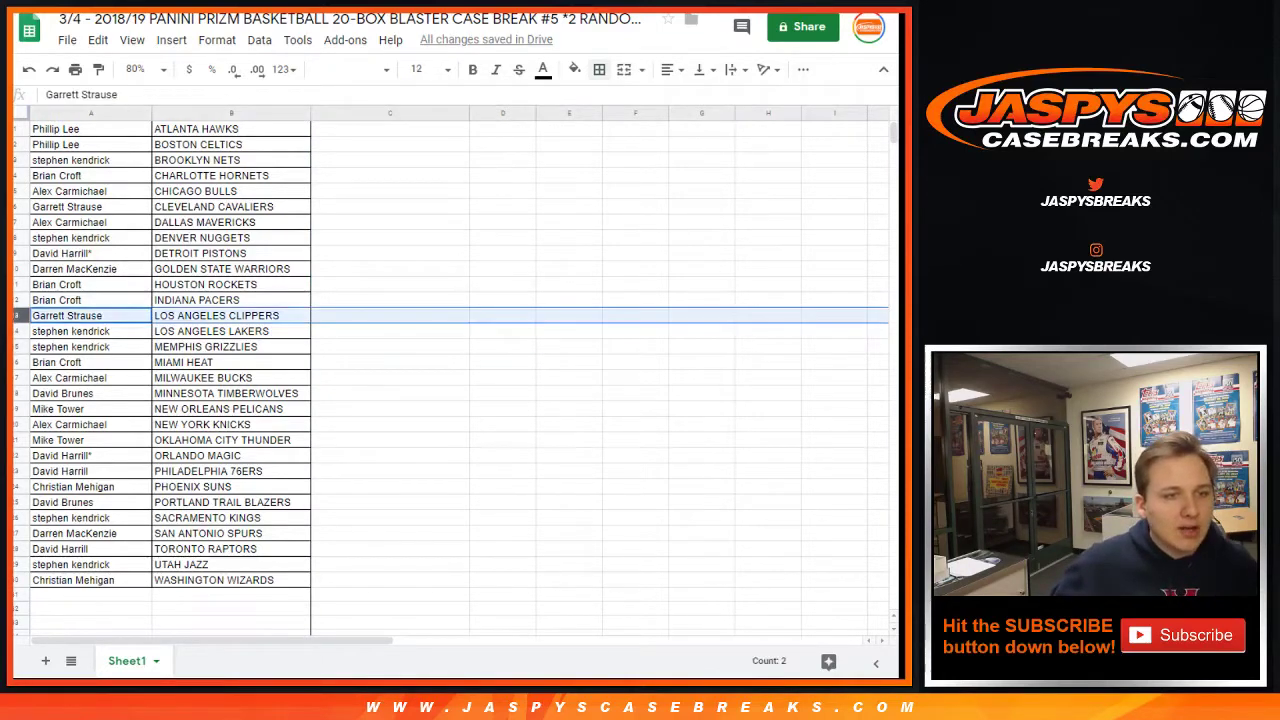
pyautogui.click(15, 160)
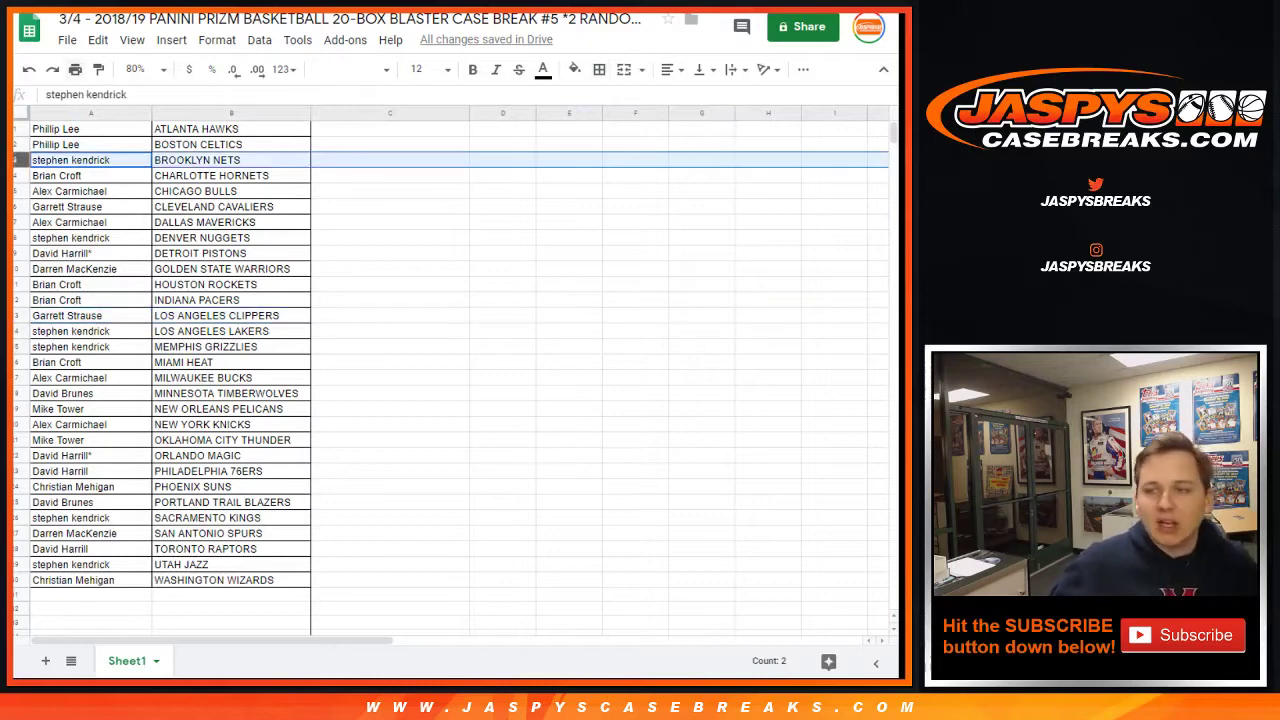
pyautogui.click(75, 69)
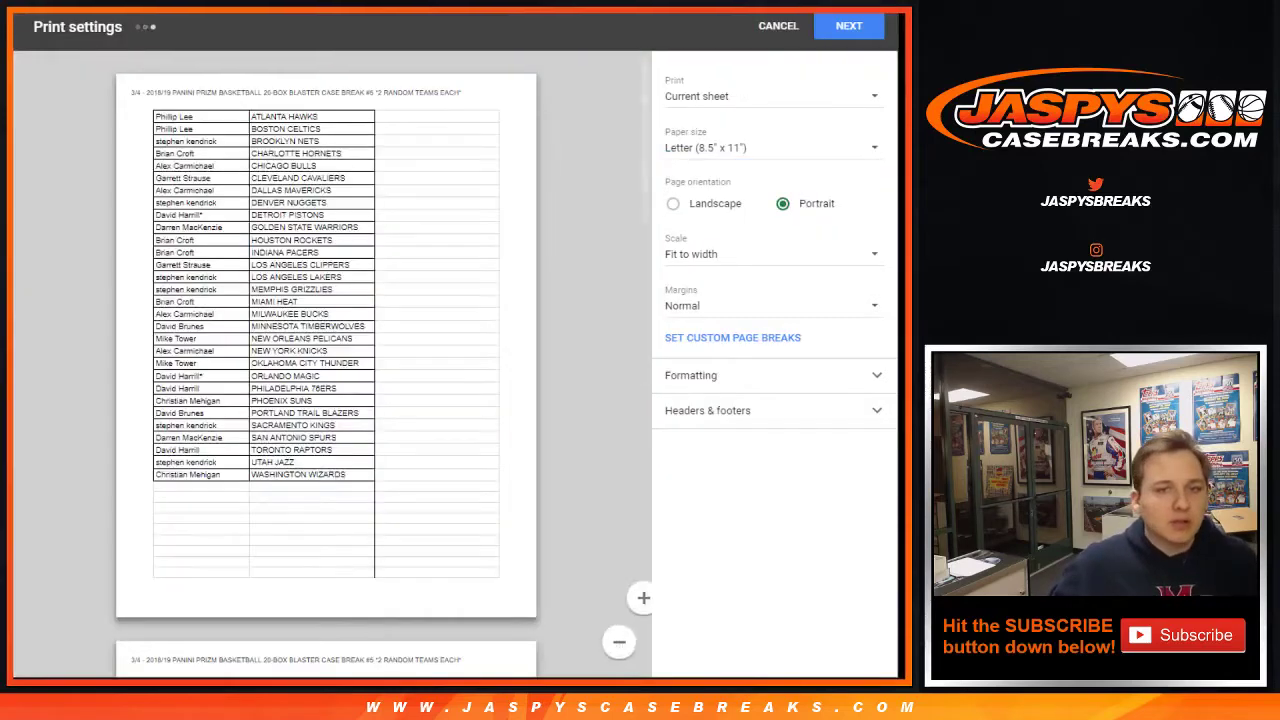
pyautogui.scroll(-3, 326, 360)
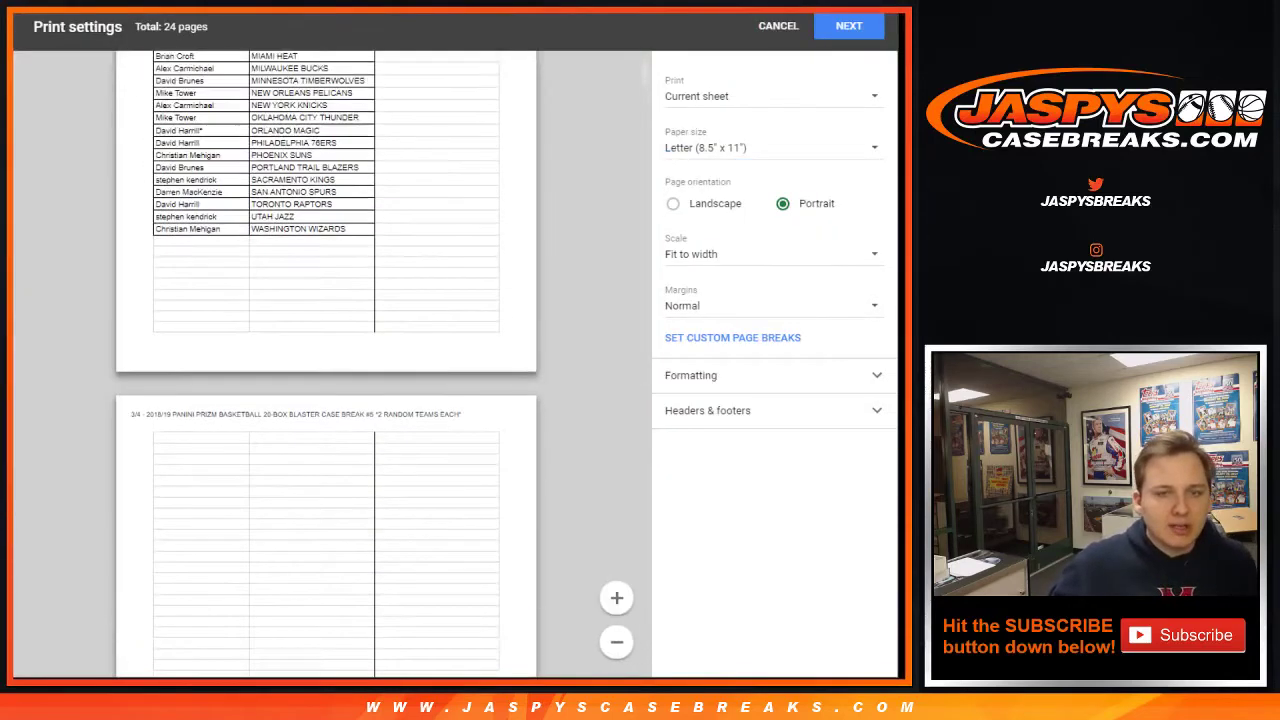
pyautogui.click(778, 26)
# - Remove all borders from the entire sheet and apply full borders only to the participant and team list from A1 to B30
pyautogui.hotkey('ctrl', 'a')
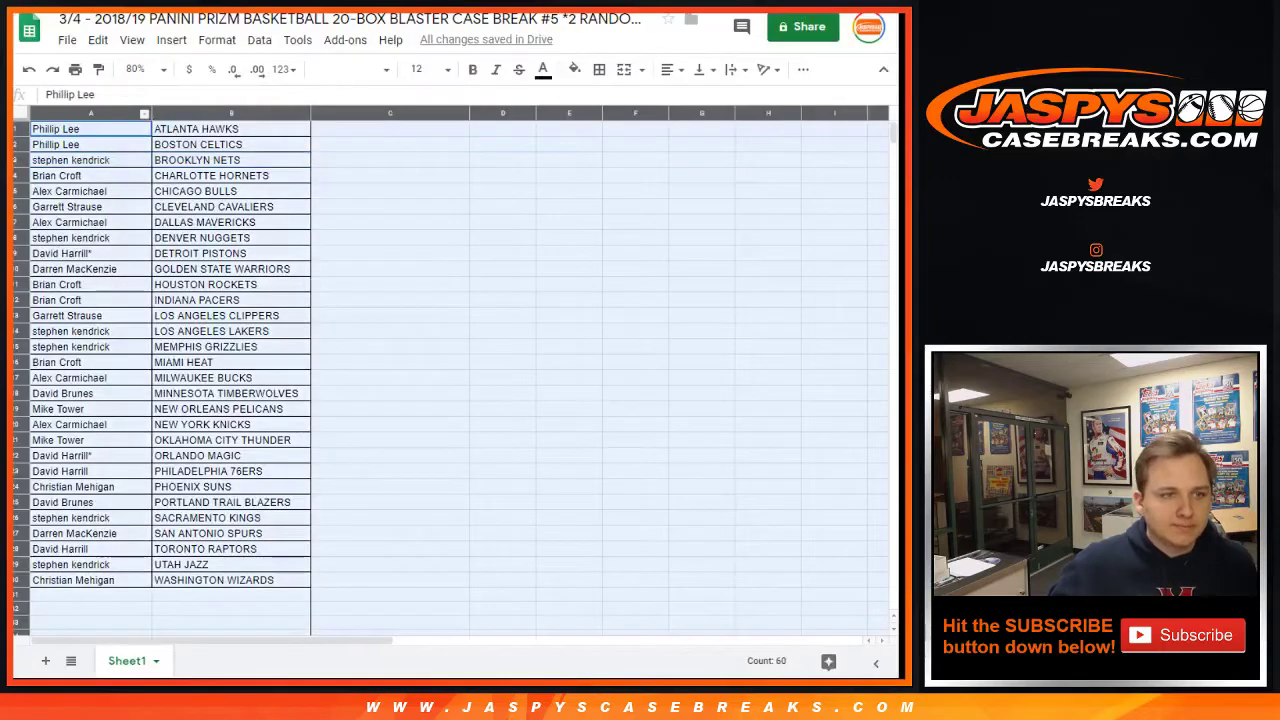
pyautogui.click(599, 69)
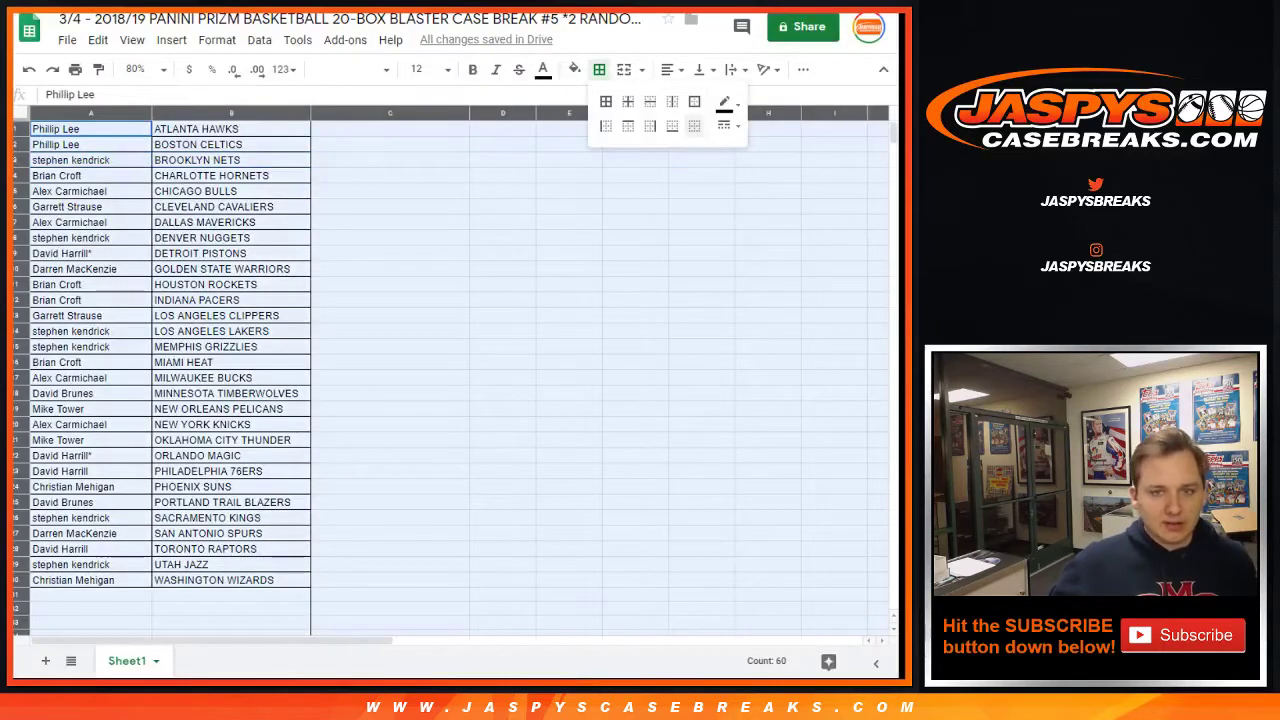
pyautogui.click(694, 126)
pyautogui.moveTo(231, 580); pyautogui.dragTo(91, 129)
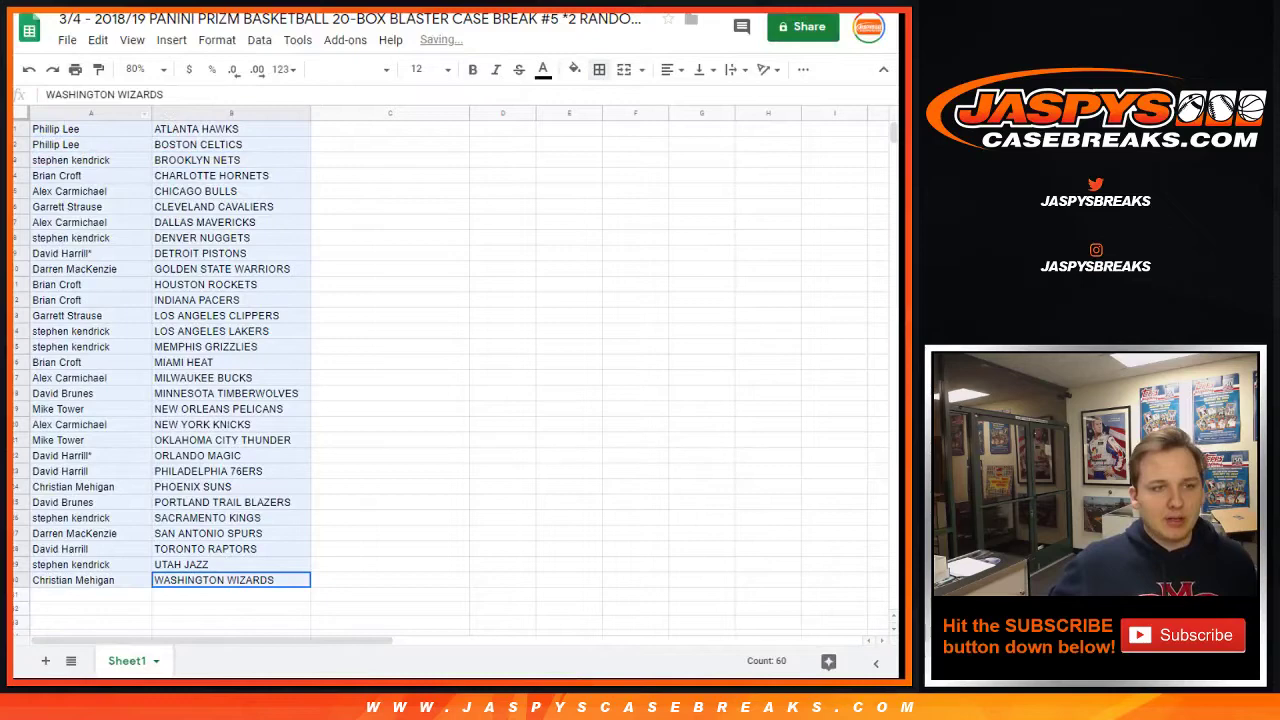
pyautogui.click(599, 69)
pyautogui.click(606, 98)
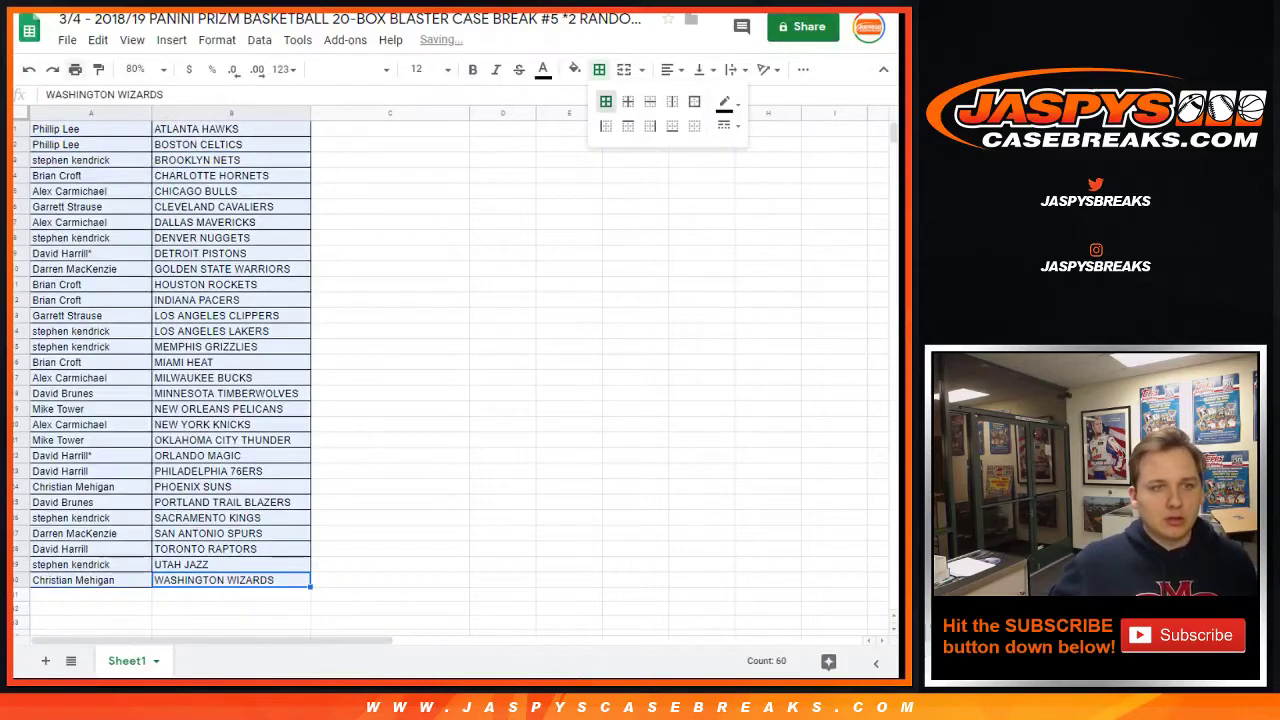
# - Print the updated participant and team sheet with the current print settings
pyautogui.click(75, 69)
pyautogui.click(849, 26)
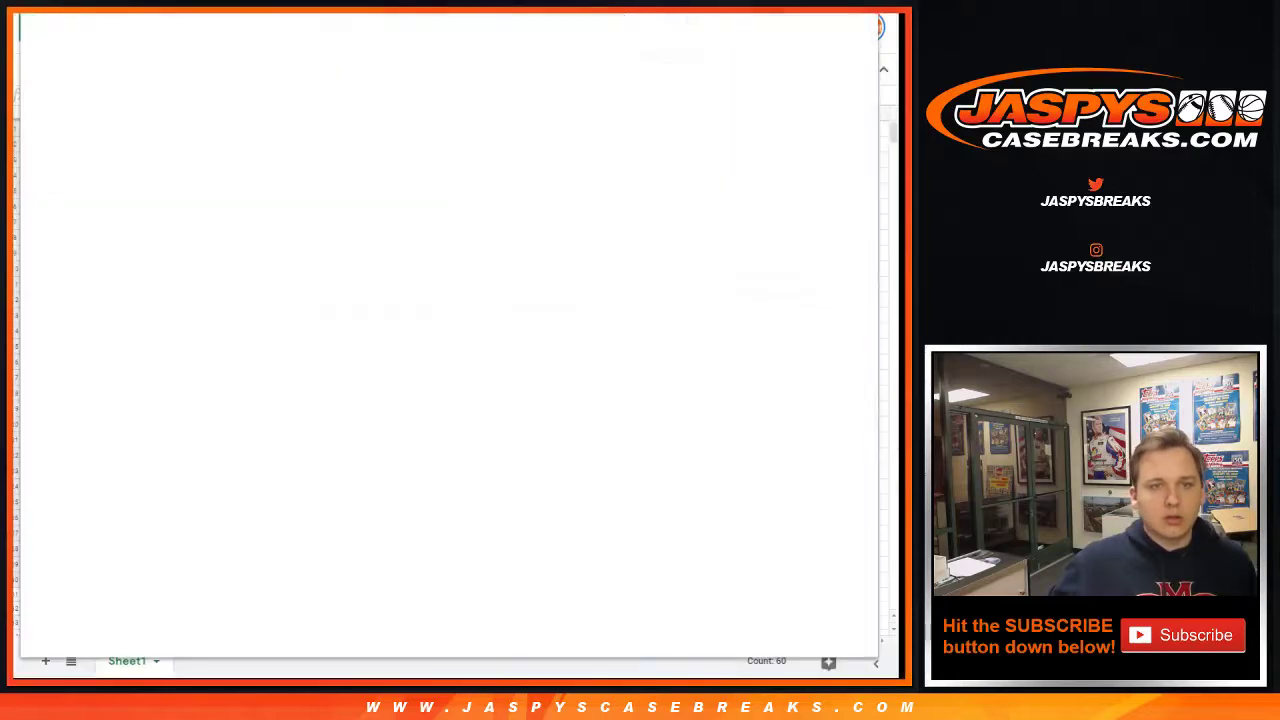
pyautogui.press('Return')
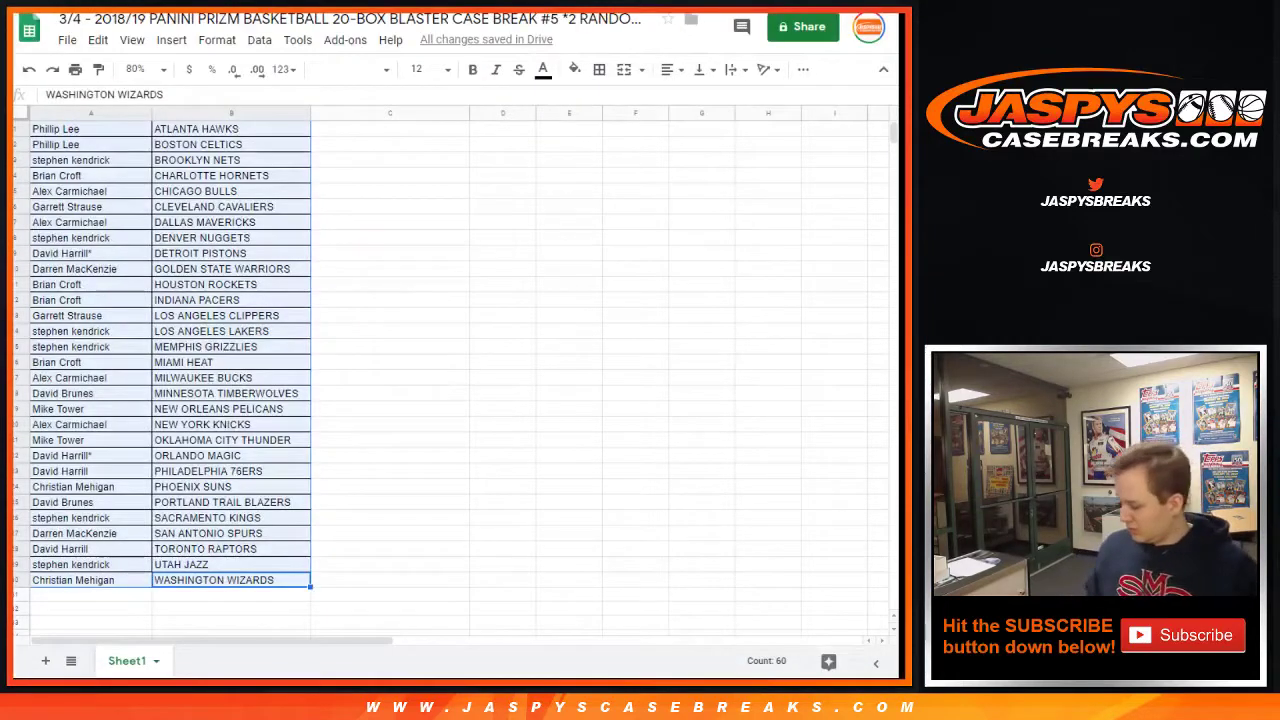